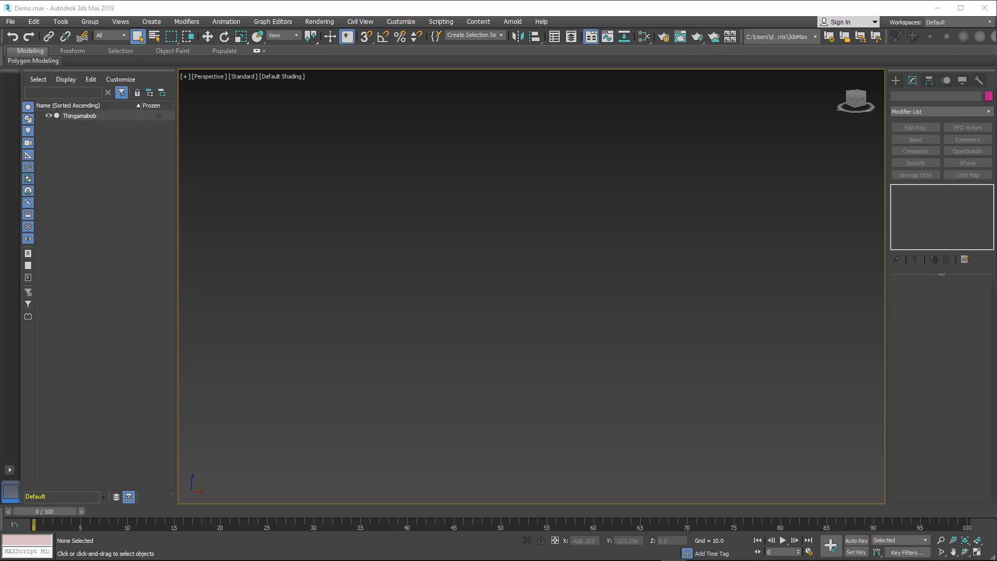
Select the Thingamabob and stack an Unwrap UVW modifier above its Editable Poly.
middle_click_drag(599, 310, 240, 280)
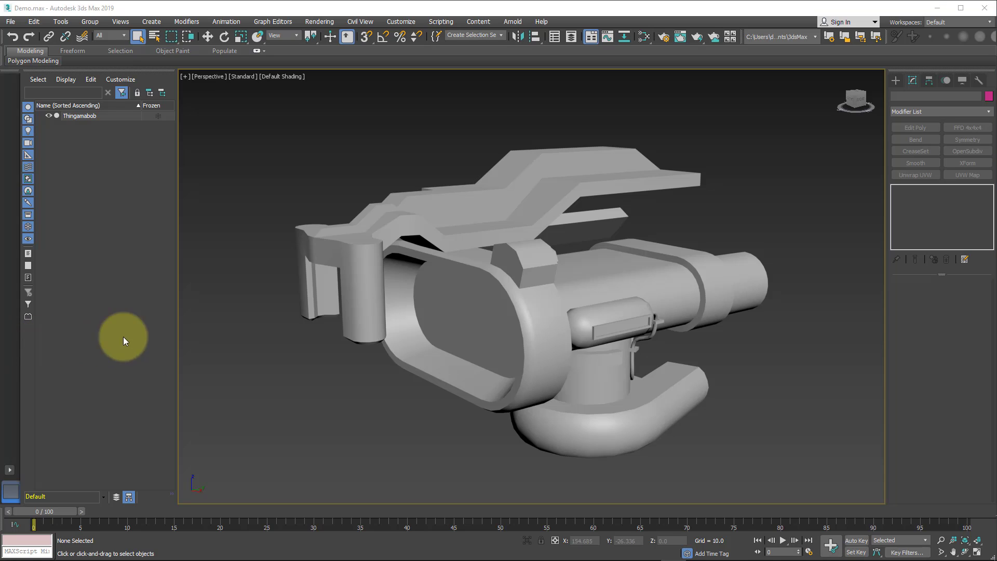
left_click(470, 294)
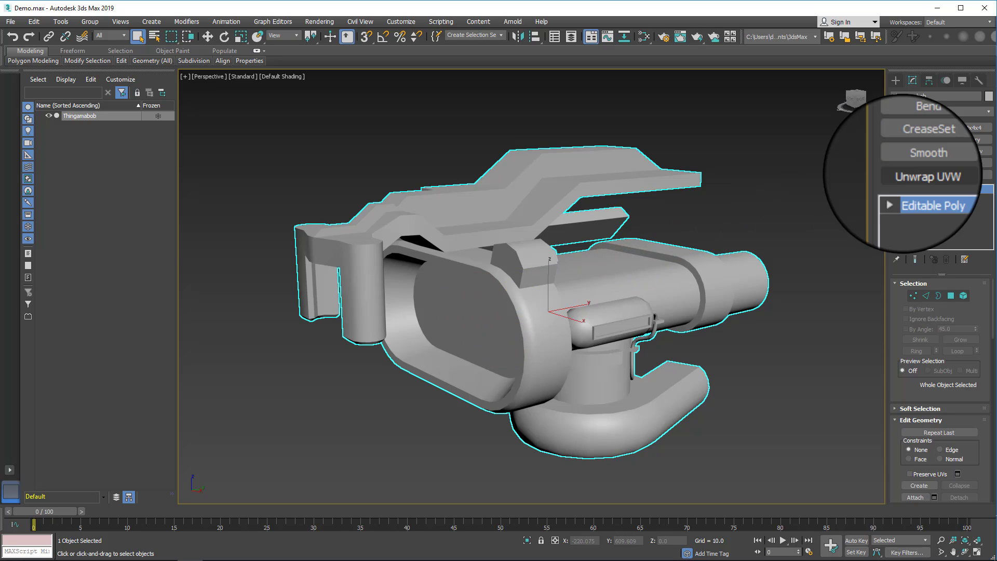
left_click(894, 171)
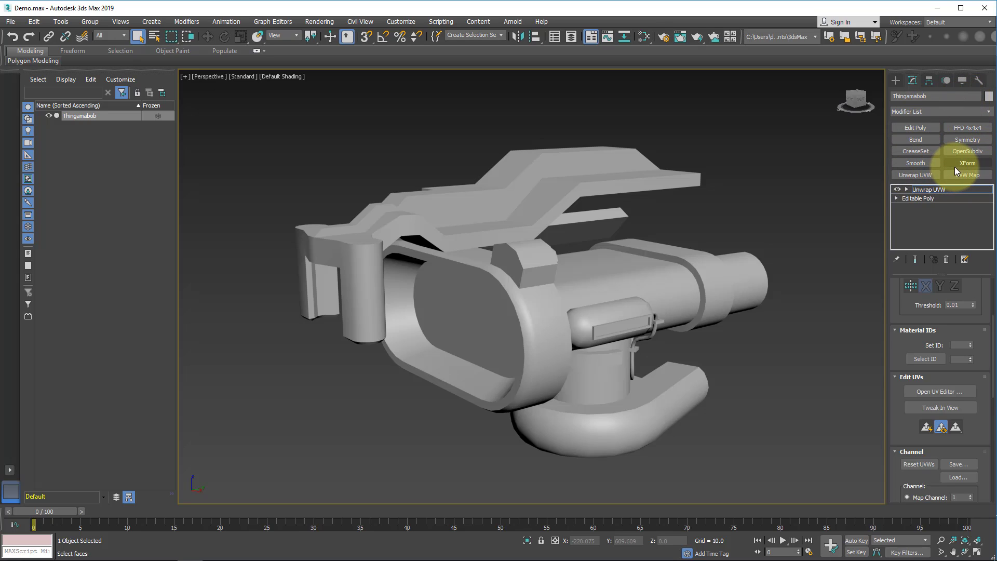
left_click(984, 114)
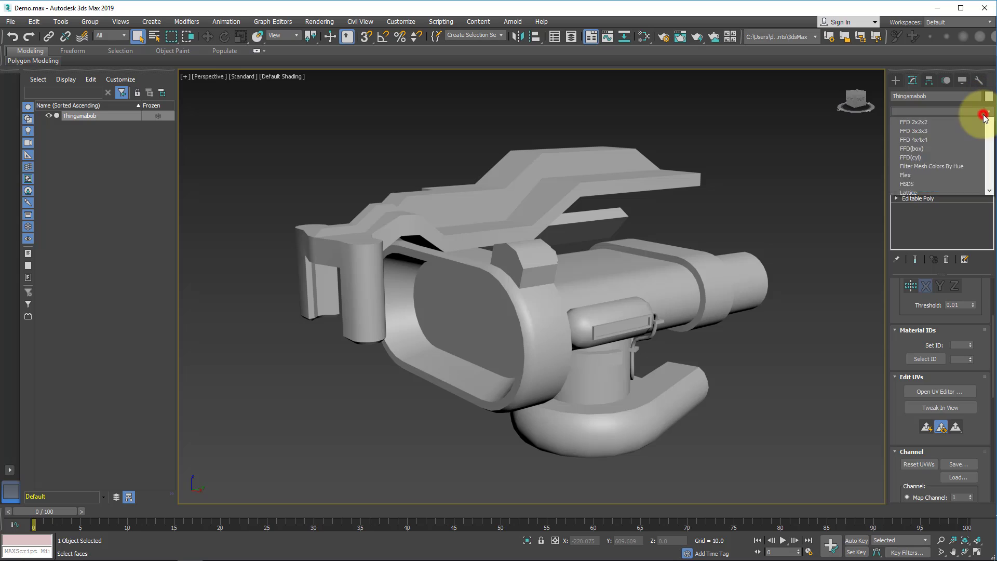
left_click(986, 113)
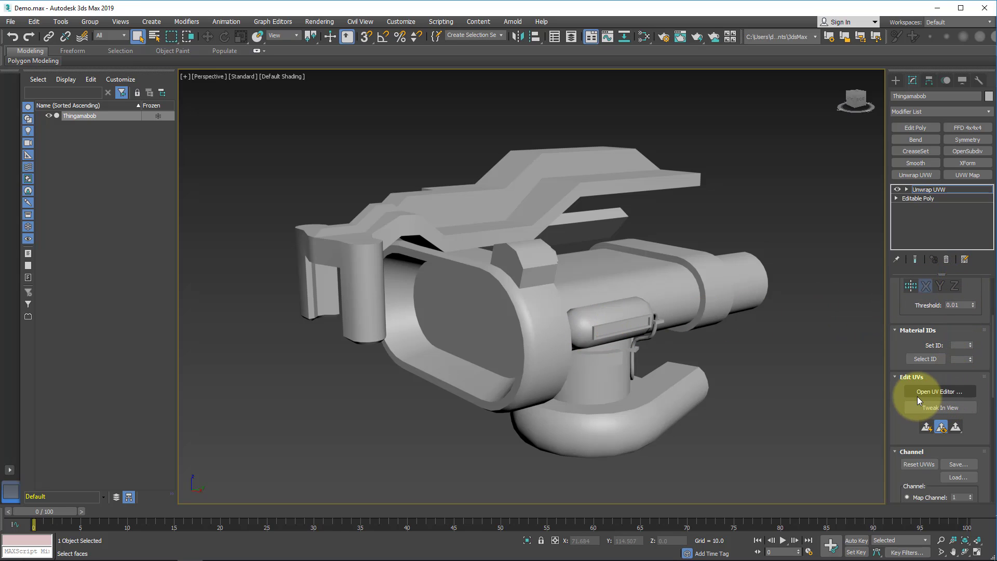
In the UV editor, preview the colour Texture Checker, then switch back to CheckerPattern.
left_click(943, 393)
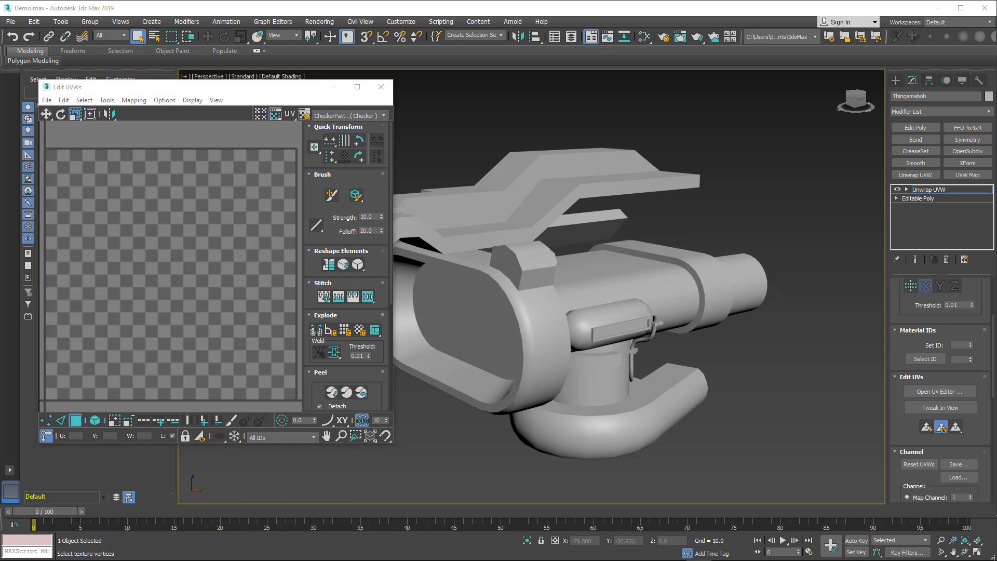
left_click(339, 116)
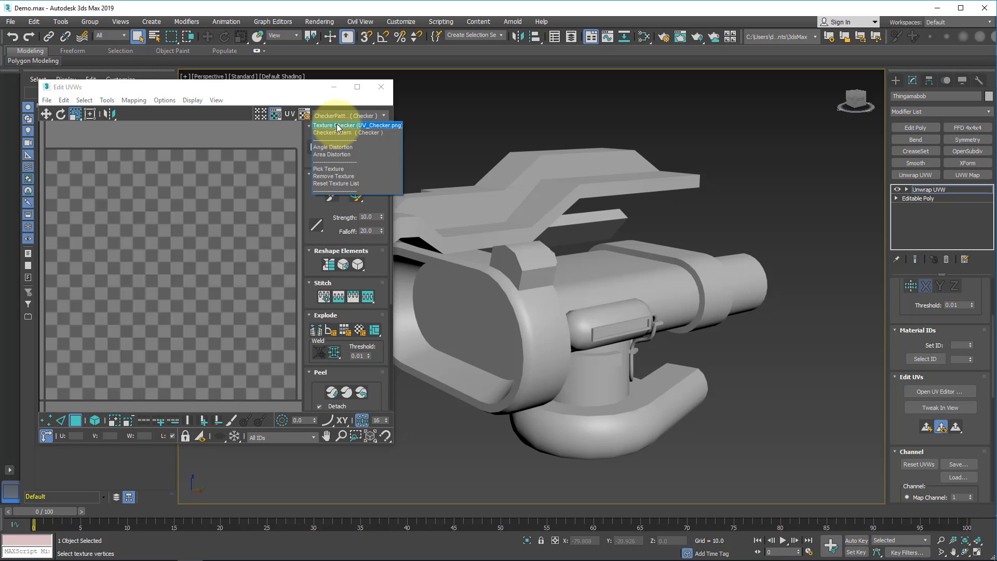
left_click(363, 125)
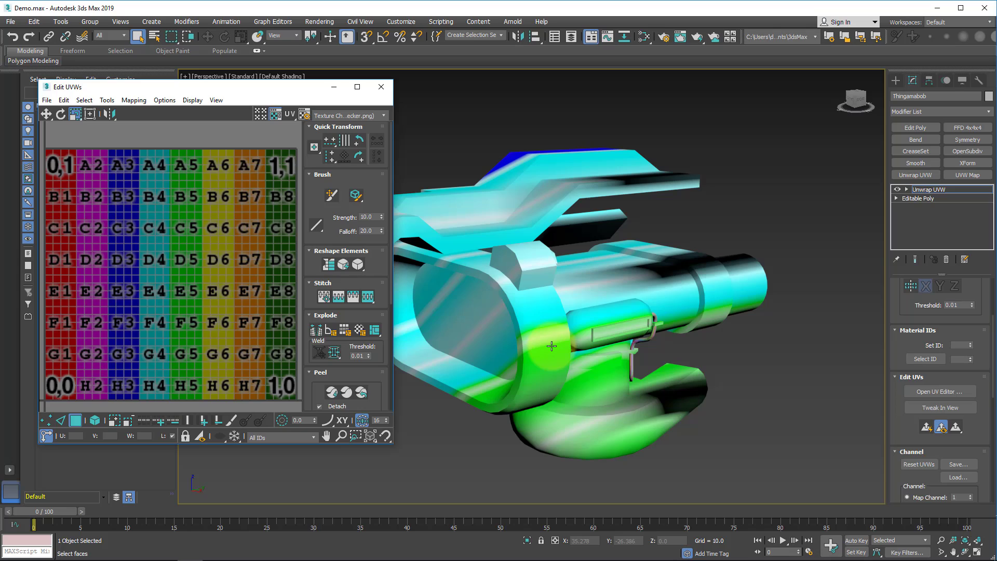
left_click(346, 115)
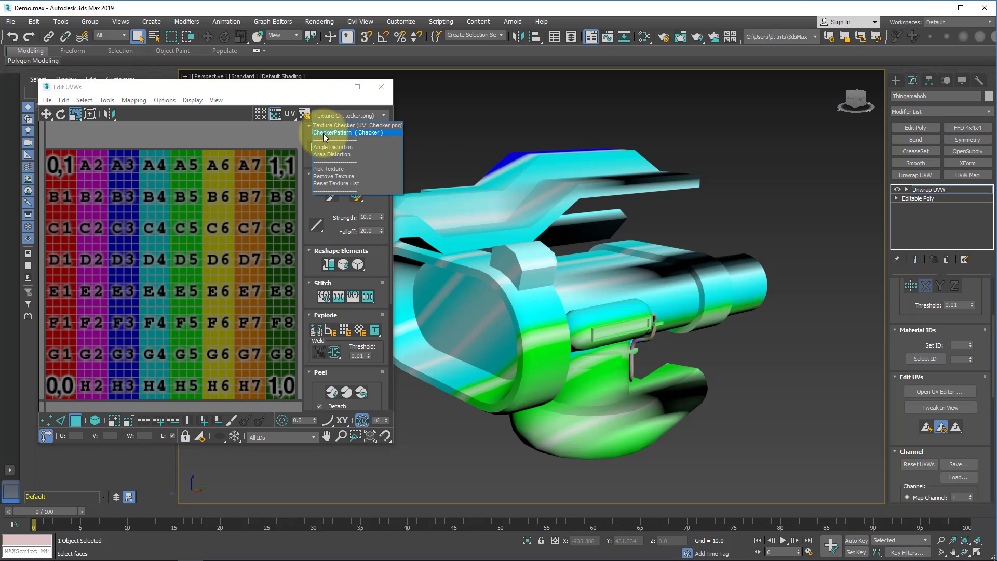
left_click(348, 133)
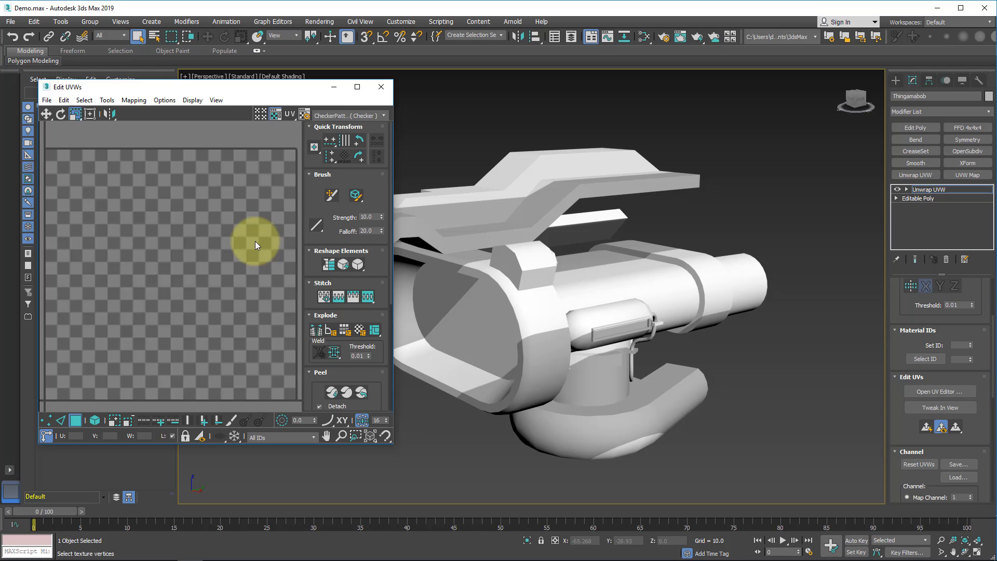
left_click(335, 117)
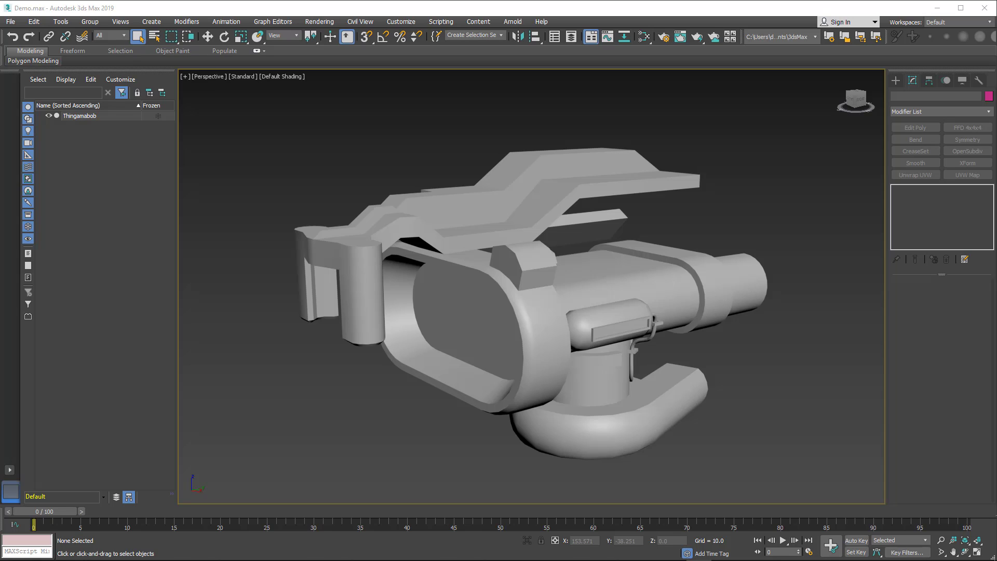
Add a planar UVW Map and then an Unwrap UVW modifier to the Thingamabob.
left_click(511, 283)
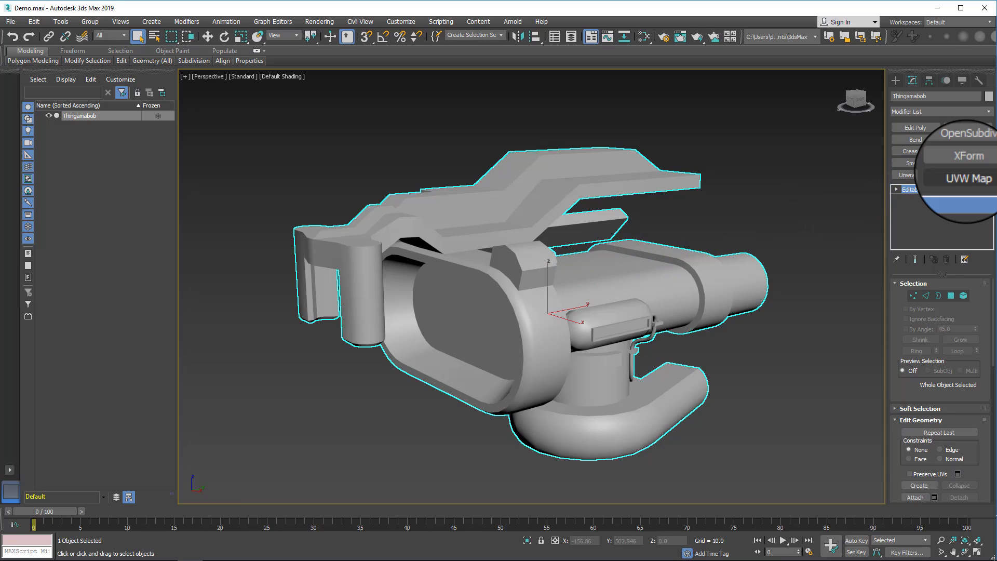
left_click(966, 175)
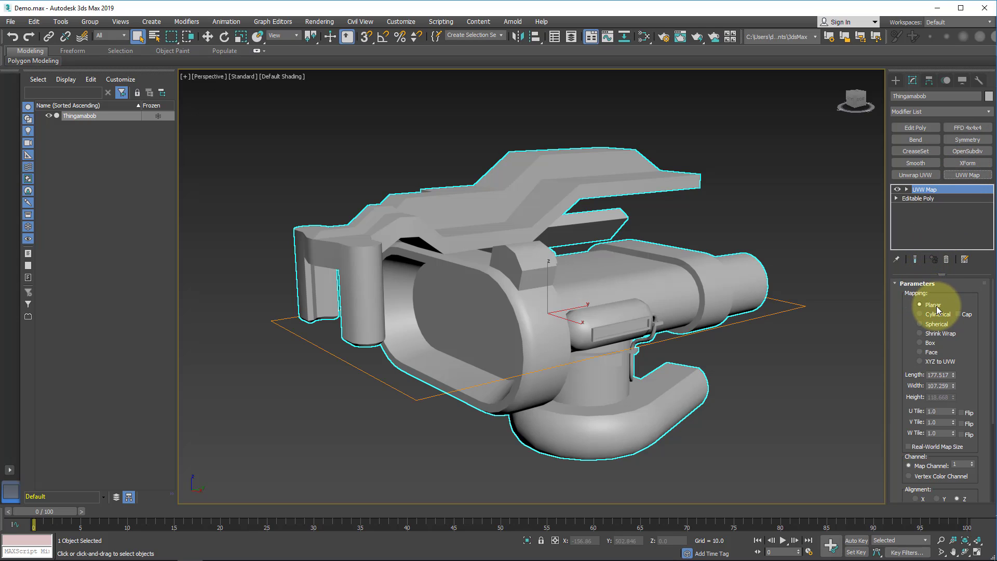
left_click(915, 175)
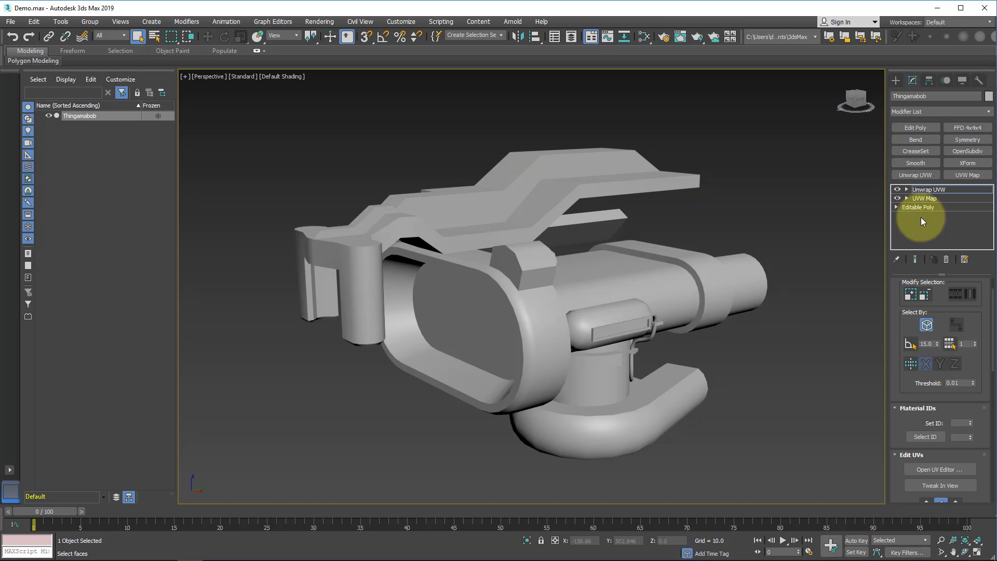
Show the colour UV_Checker texture in the Edit UVWs editor.
left_click(940, 469)
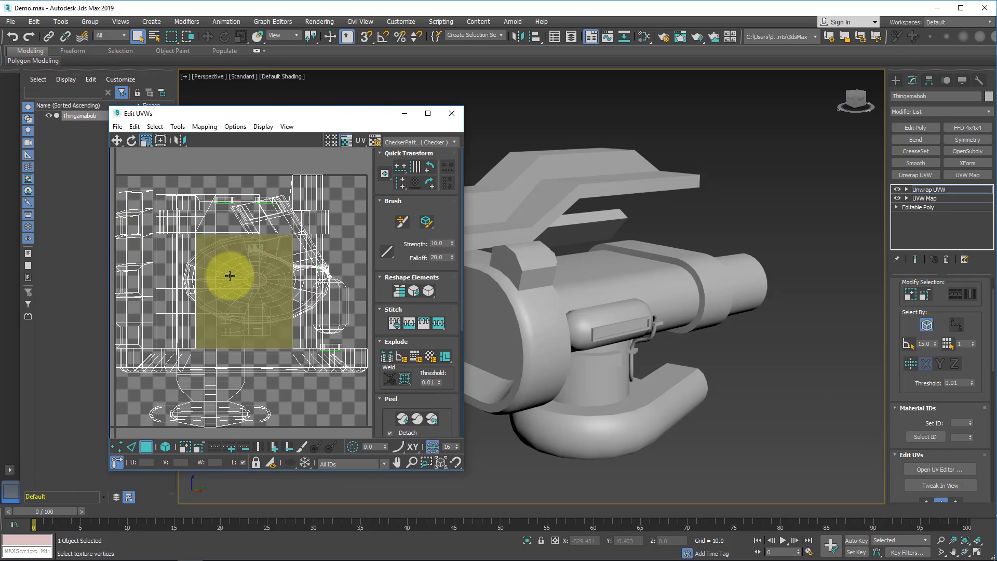
left_click(414, 142)
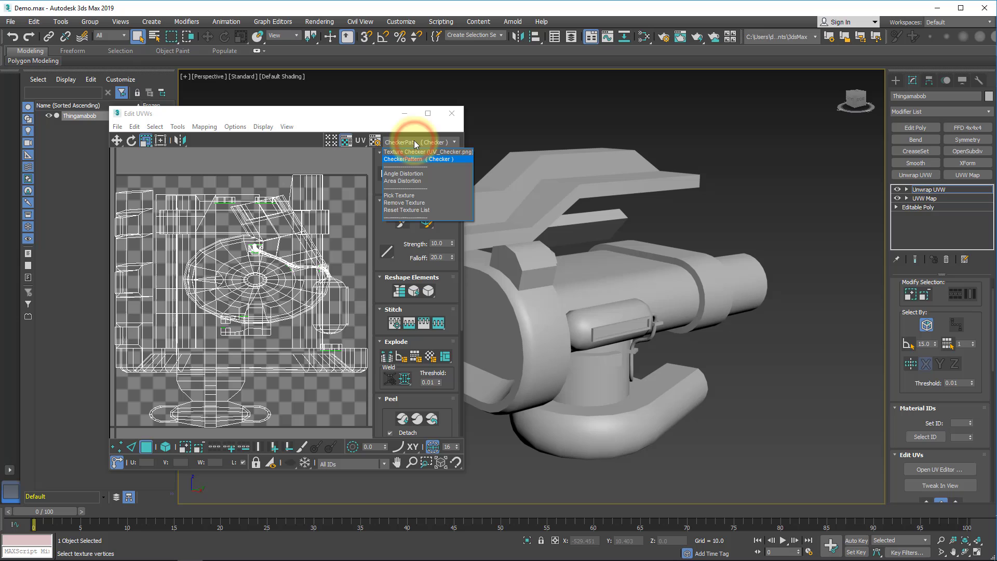
left_click(410, 152)
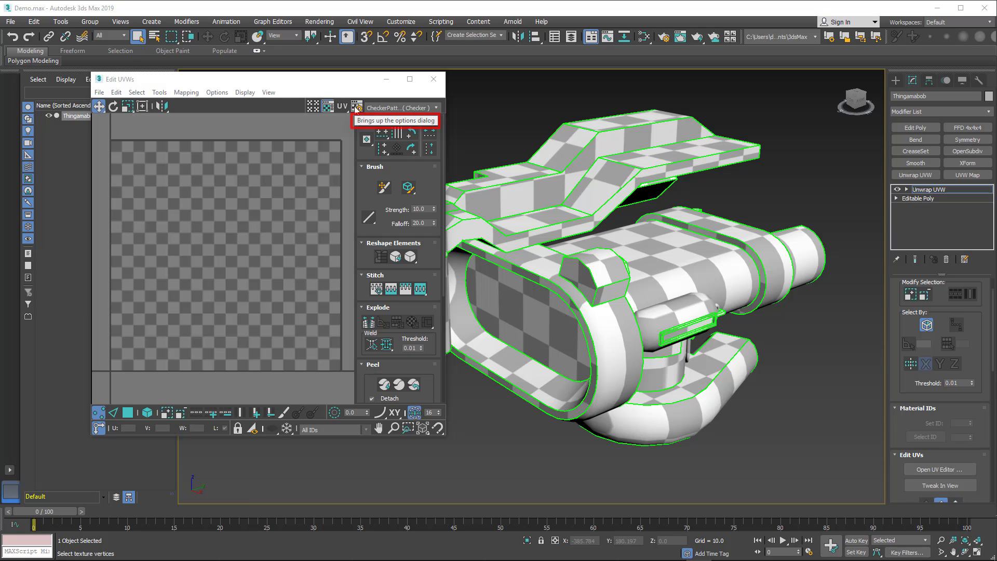
Raise the unwrap Checker Tiling from 4 up to 6.8 for a denser pattern.
left_click(356, 107)
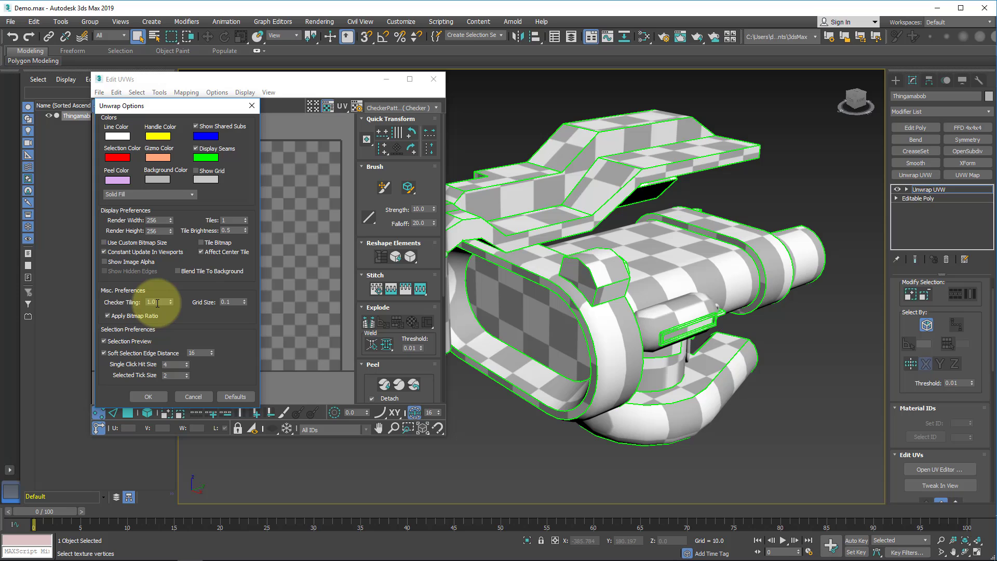
left_click(156, 302)
left_click_drag(156, 303, 137, 305)
type("4")
key("Return")
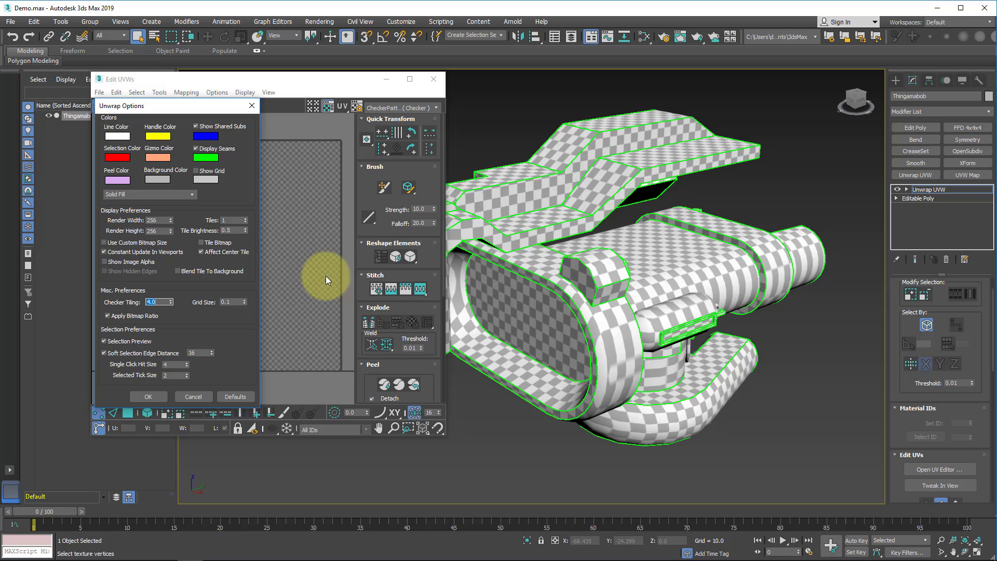
mouse_move(171, 302)
left_mouse_down()
mouse_move(166, 249)
mouse_move(175, 286)
left_mouse_up()
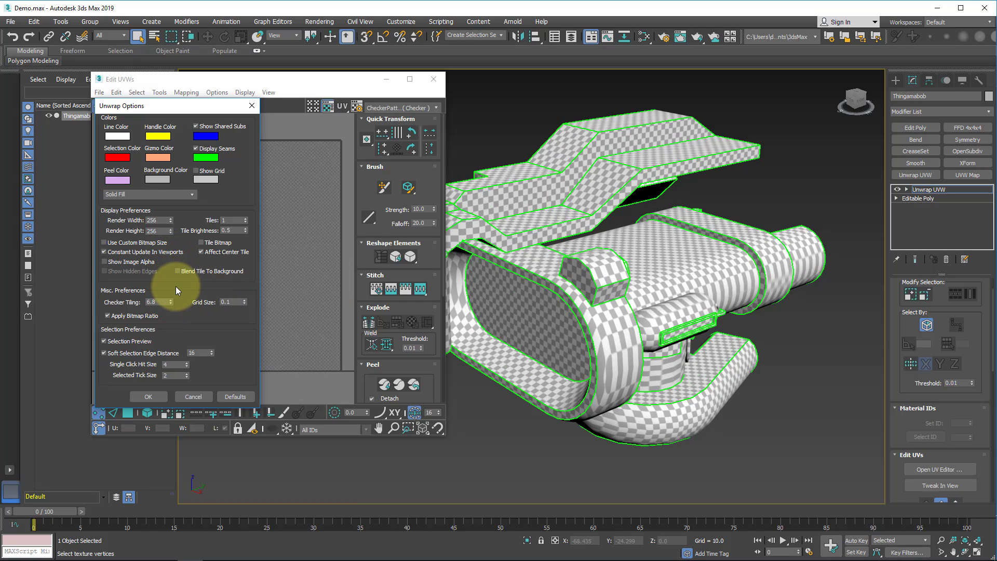
Confirm the unwrap options and choose Texture Checker (UV_Checker.png) in Edit UVWs.
left_click(144, 397)
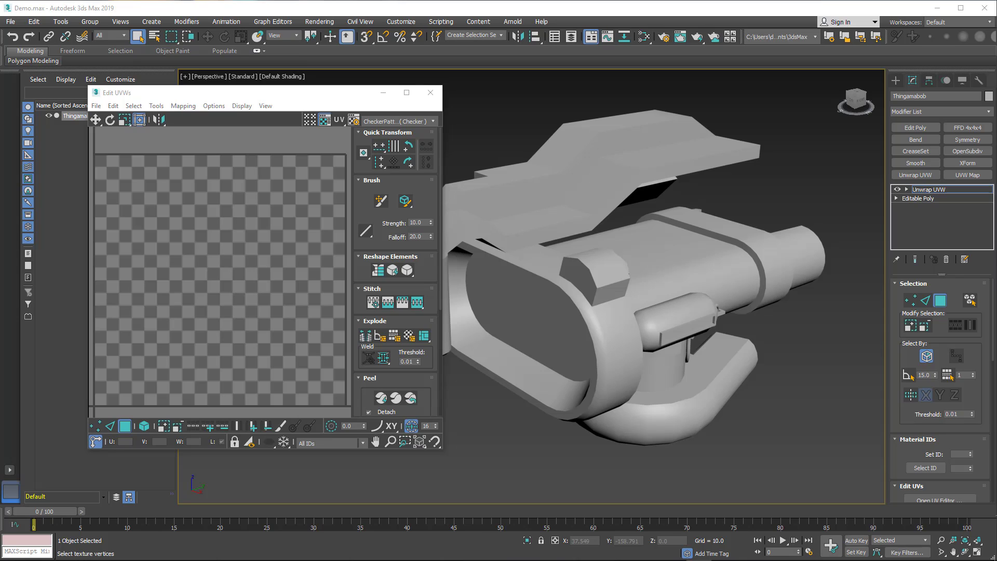
left_click(382, 117)
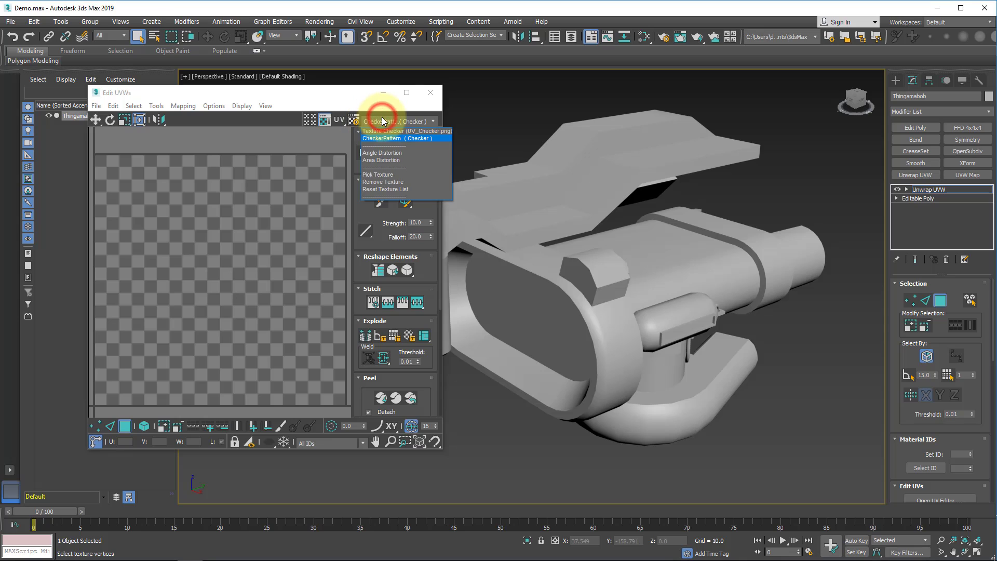
left_click(377, 132)
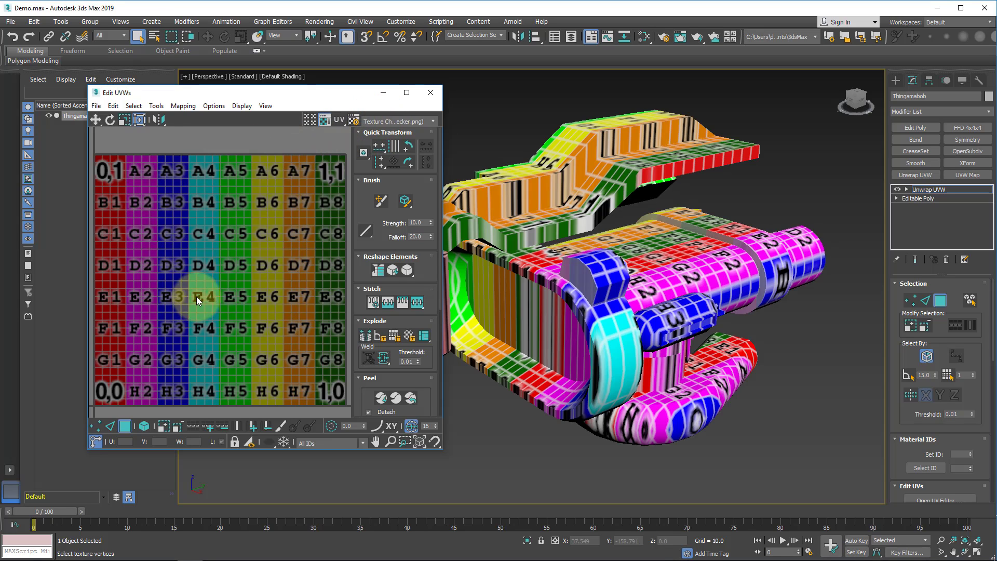
left_click(376, 120)
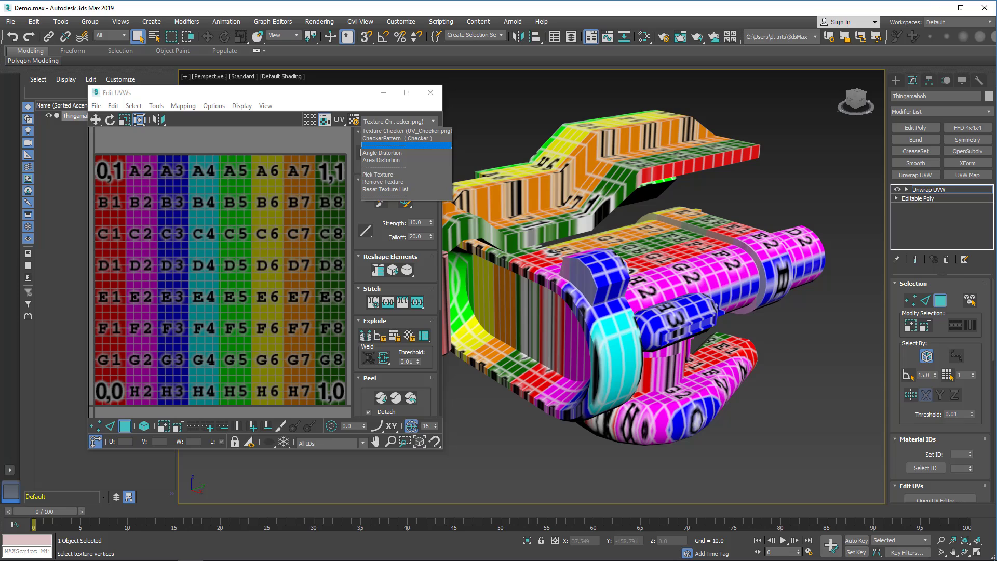
key("alt+Tab")
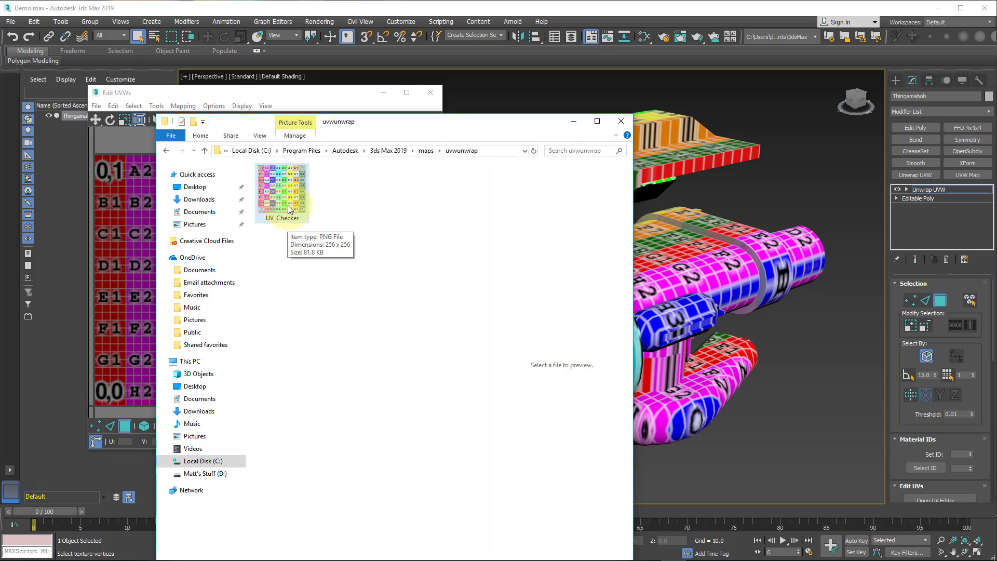
Add a Bitmap from the Material/Map Browser as Map #1 in the texture list.
left_click(621, 121)
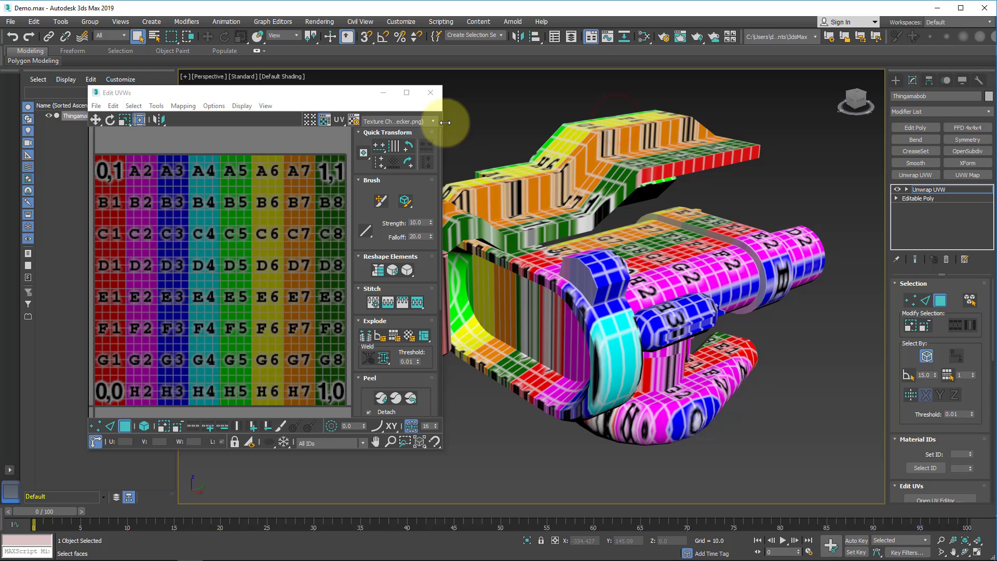
left_click(409, 119)
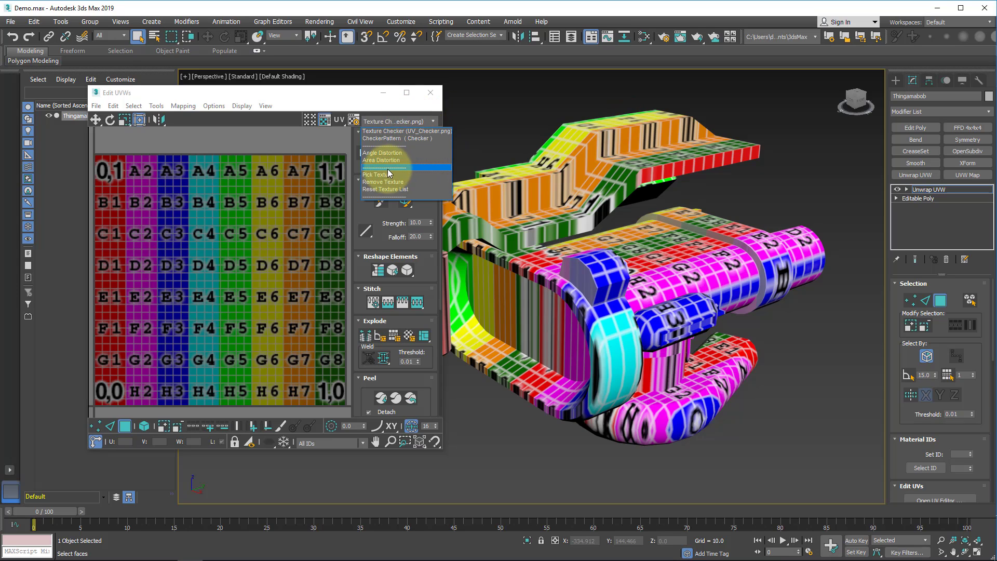
left_click(380, 175)
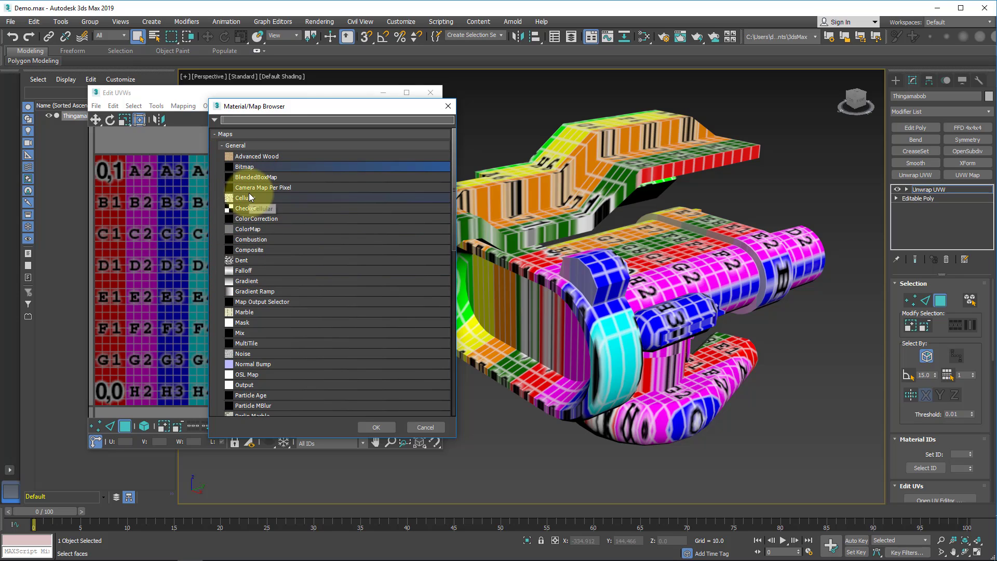
double_click(244, 166)
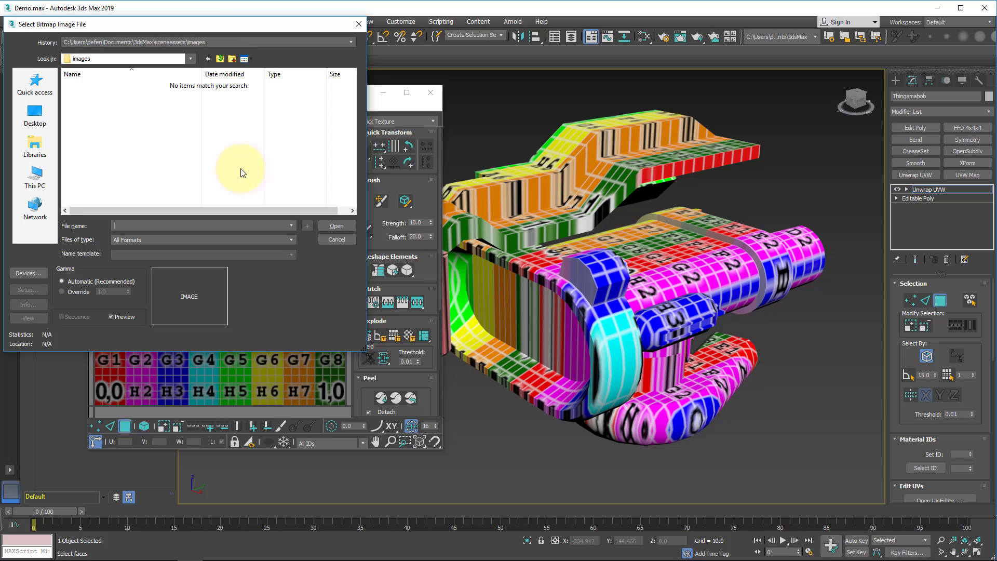
left_click_drag(229, 24, 441, 153)
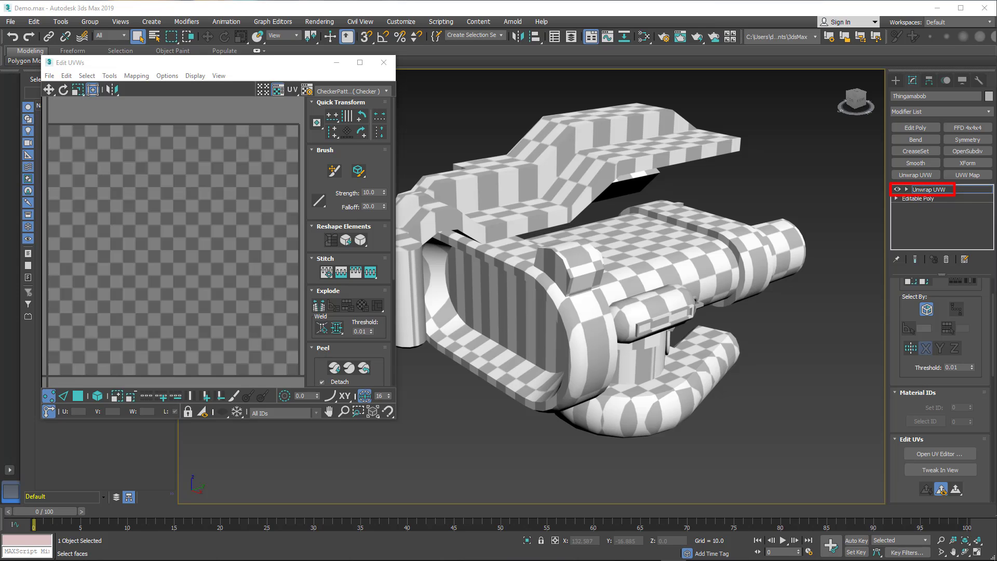
left_click(343, 91)
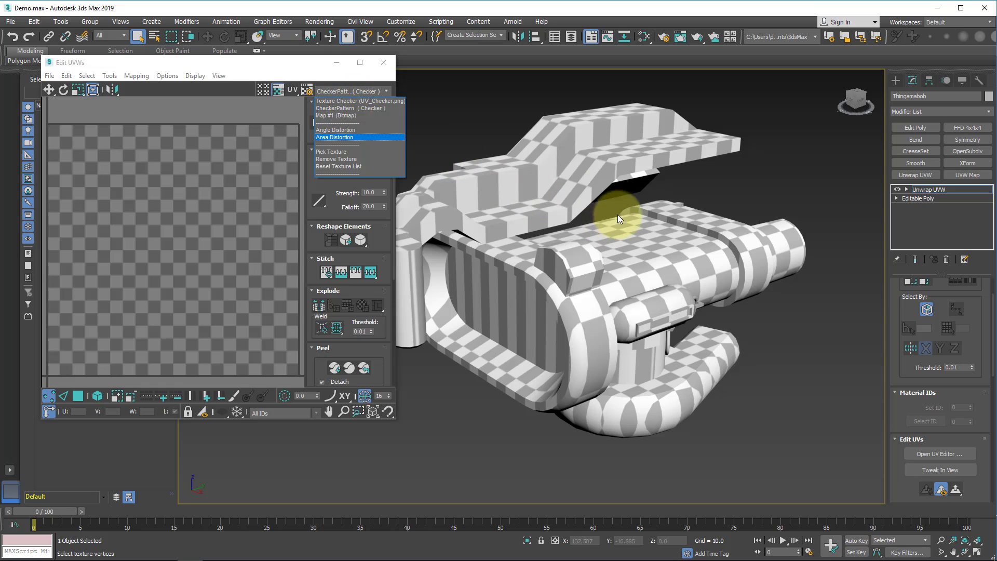
Open the Slate Material Editor with the M shortcut.
left_click(525, 10)
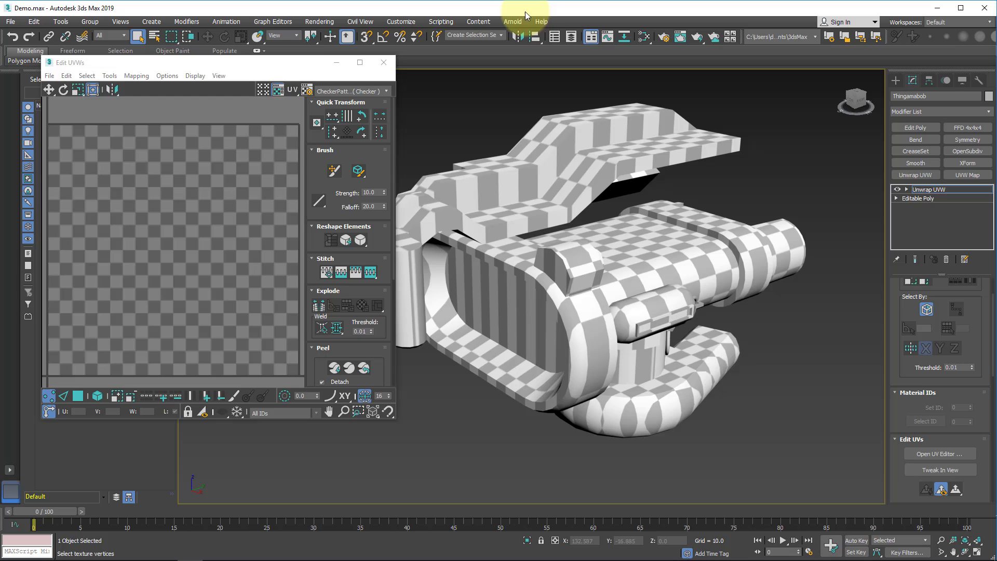
key("m")
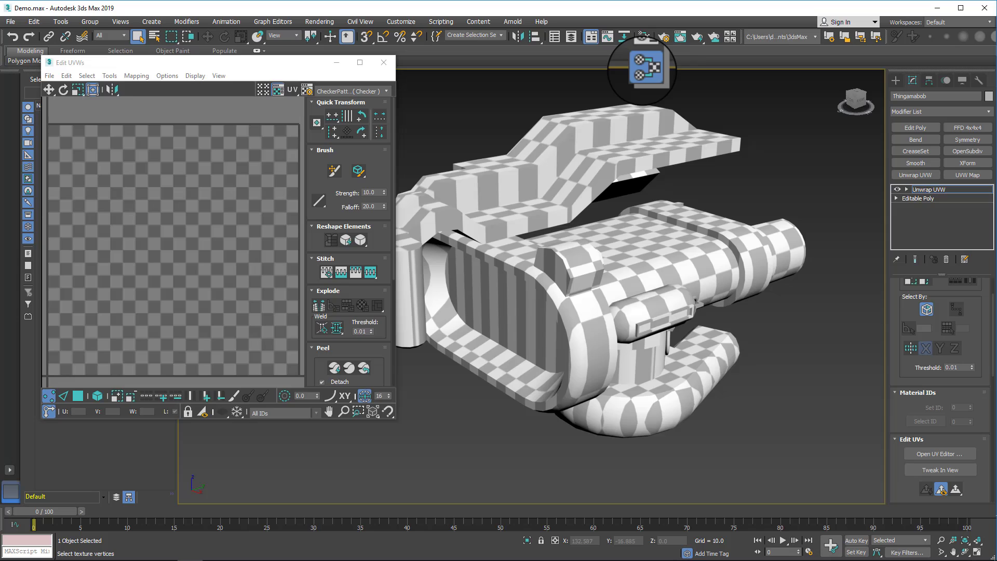
left_click(644, 37)
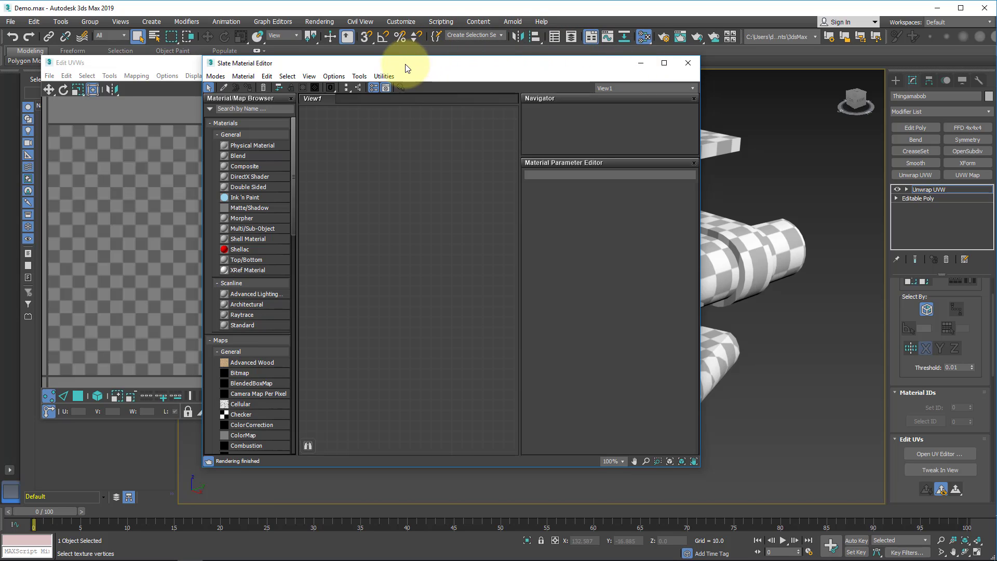
Pick the UnwrapChecker material from the model and arrange it beside its CheckerPattern node in View1.
left_click_drag(406, 65, 788, 166)
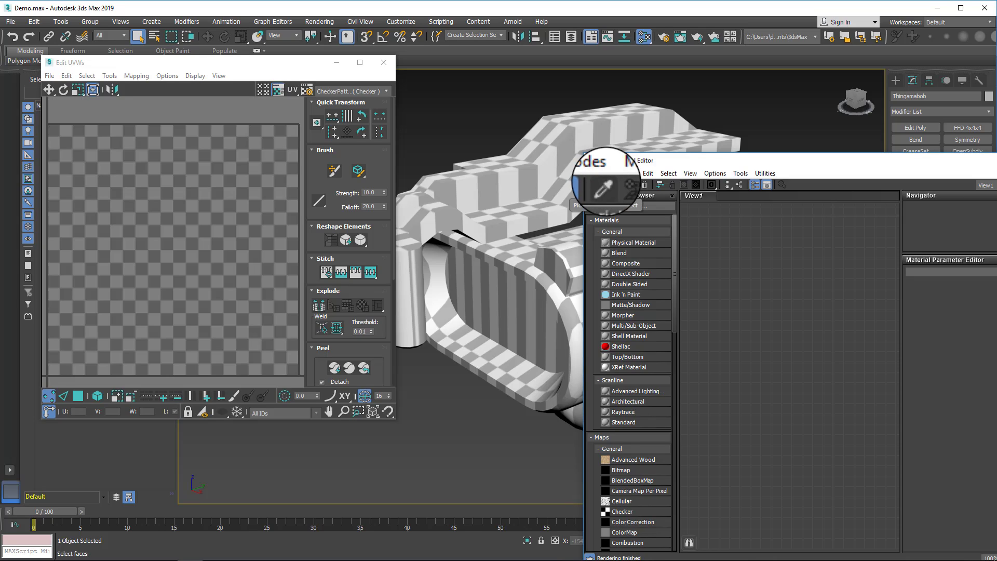
left_click(605, 184)
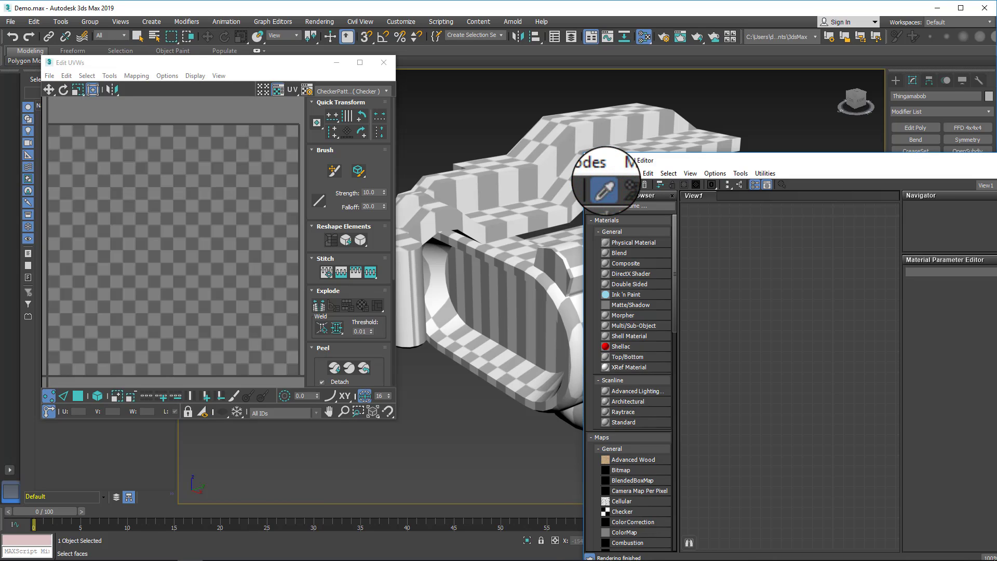
left_click(486, 182)
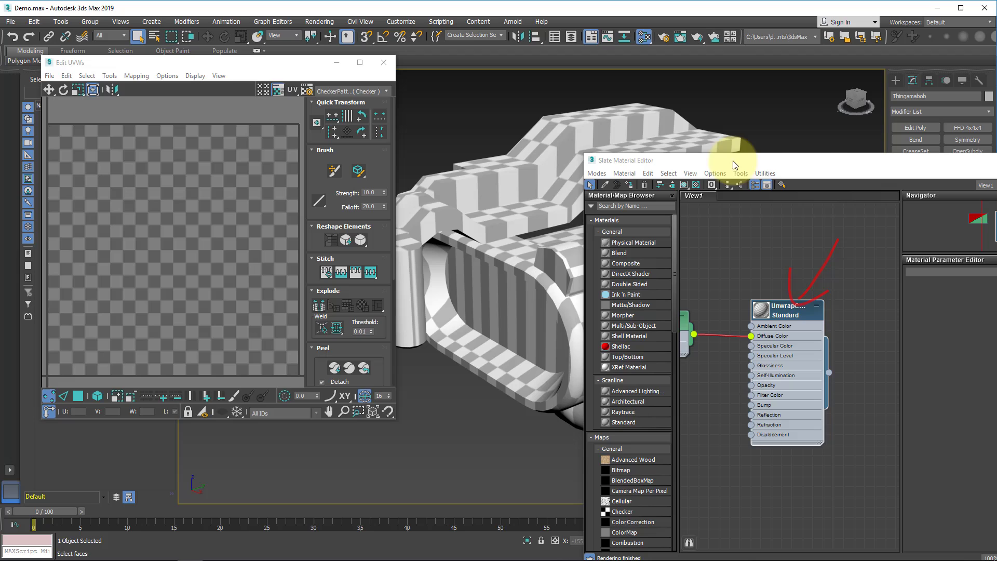
left_click_drag(823, 167, 443, 91)
scroll(456, 178, "down", 3)
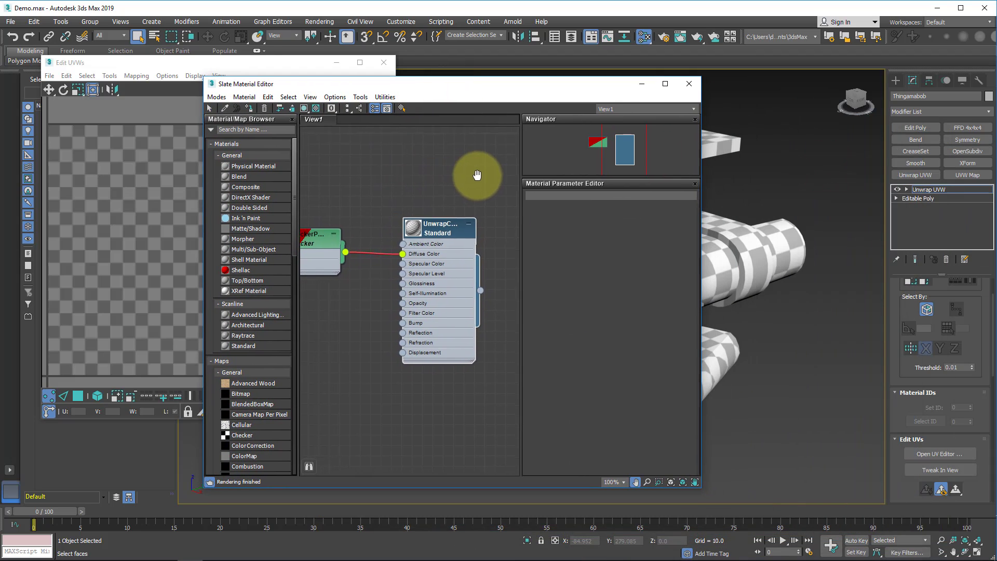
left_click_drag(454, 226, 454, 196)
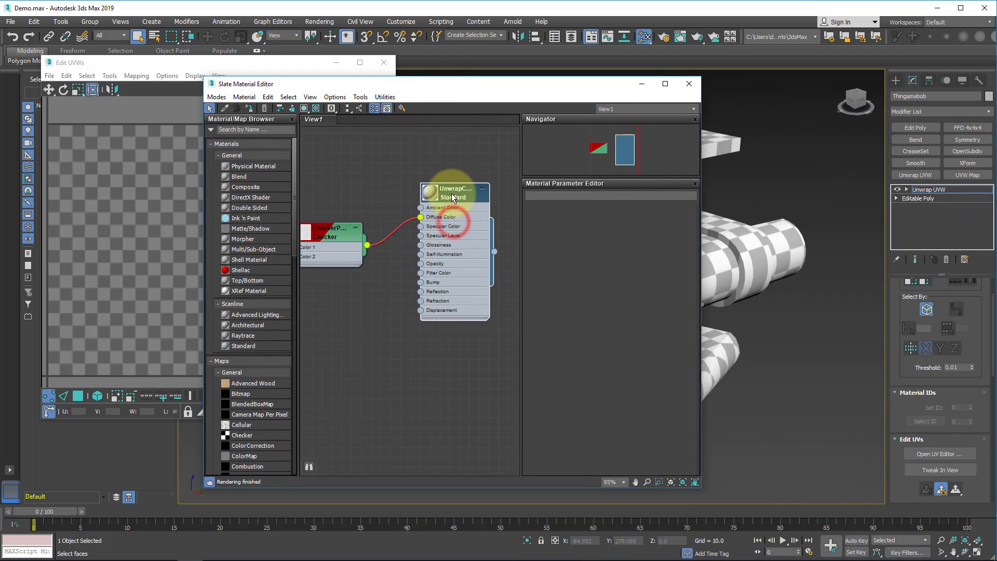
left_click_drag(338, 234, 350, 245)
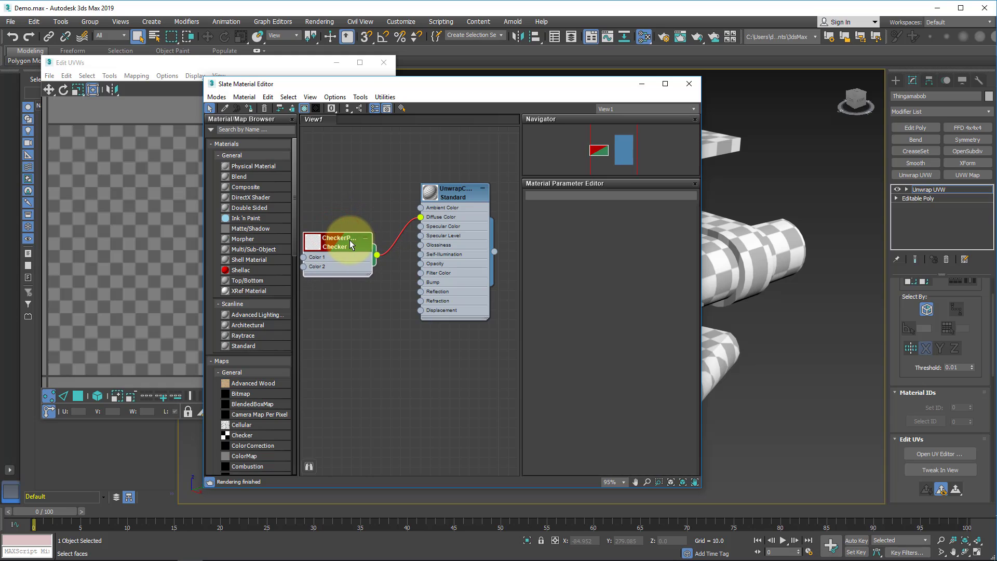
Open the UnwrapChecker material, then the CheckerPattern map's Checker Parameters.
double_click(451, 194)
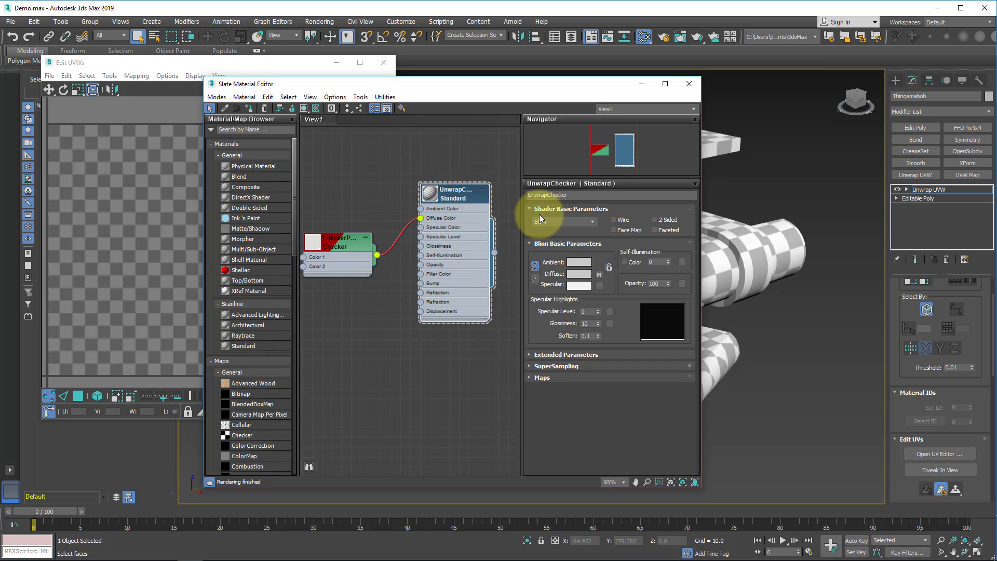
left_click_drag(573, 196, 522, 196)
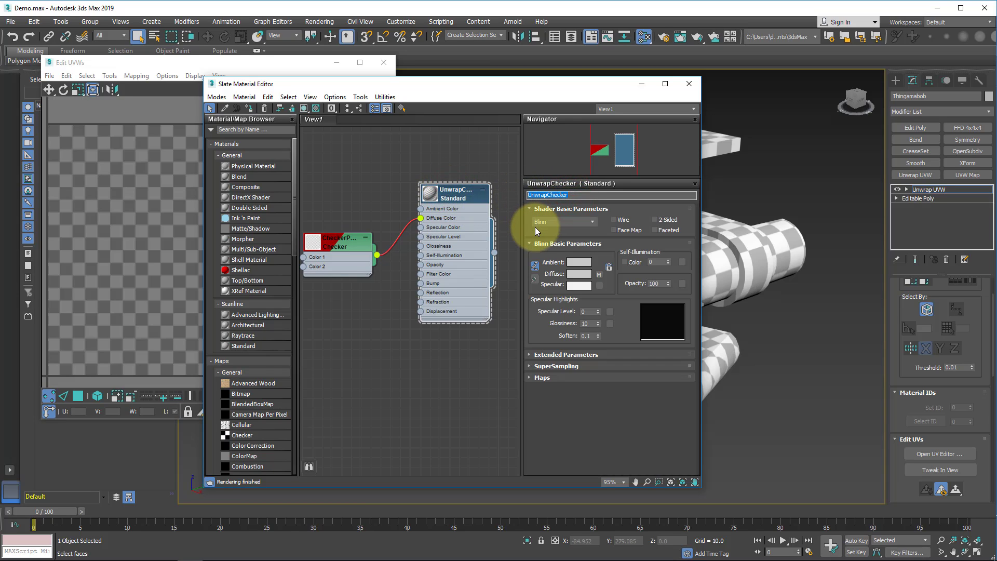
double_click(345, 242)
left_click_drag(346, 242, 352, 231)
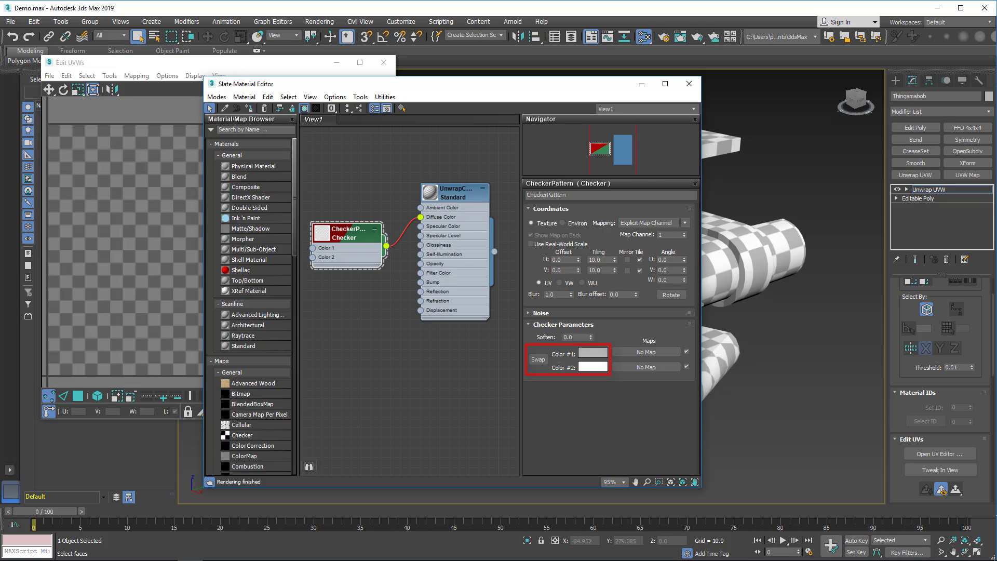
Set checker Color #1 to a saturated orange-yellow.
left_click_drag(570, 98, 347, 77)
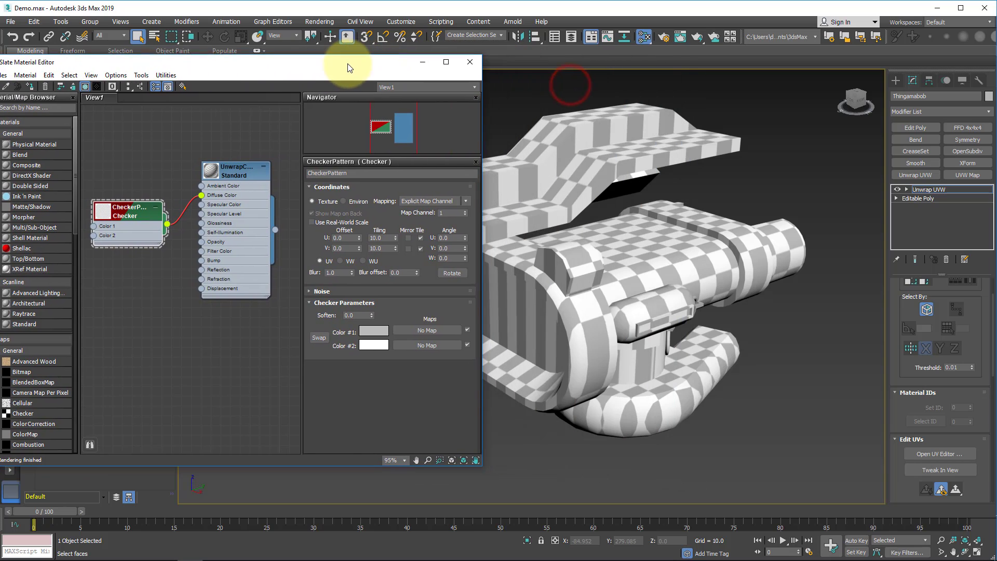
left_click(374, 332)
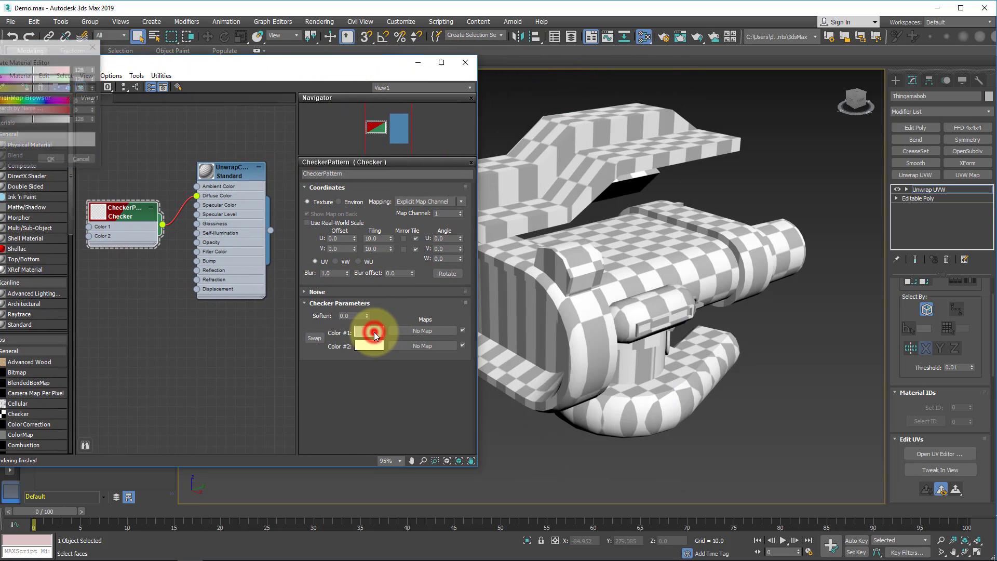
left_click_drag(51, 51, 251, 111)
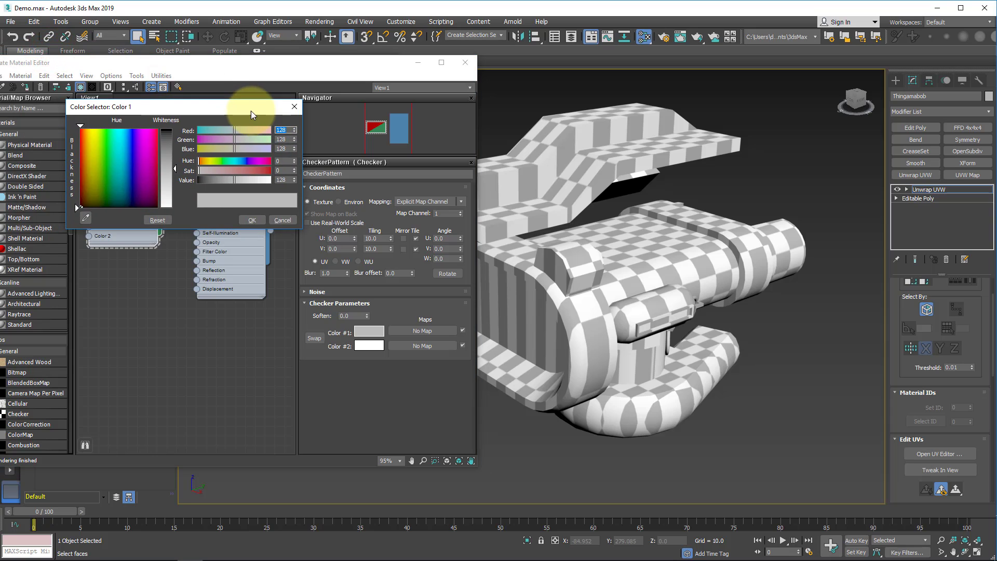
left_click_drag(98, 147, 87, 127)
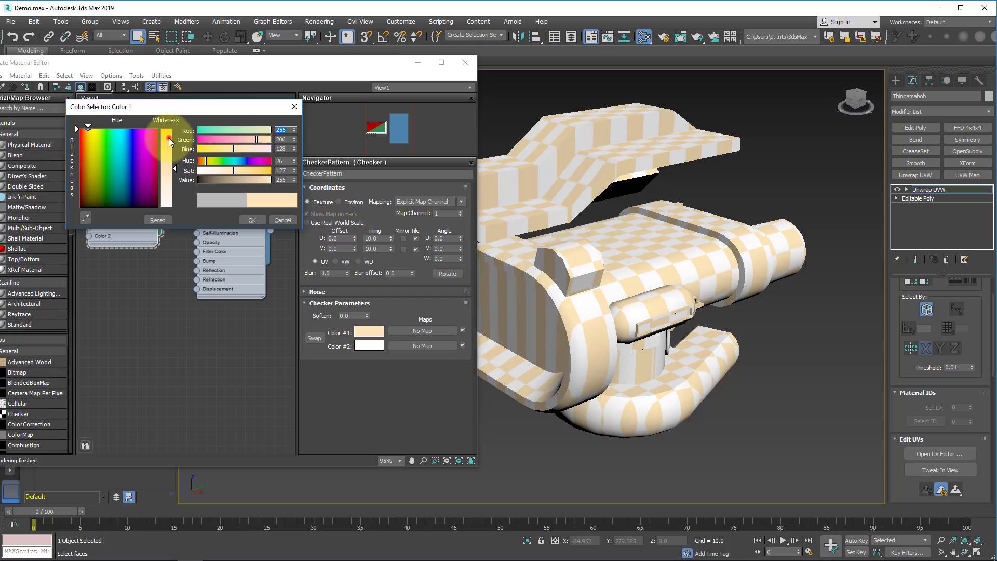
left_click_drag(167, 168, 166, 130)
left_click(252, 220)
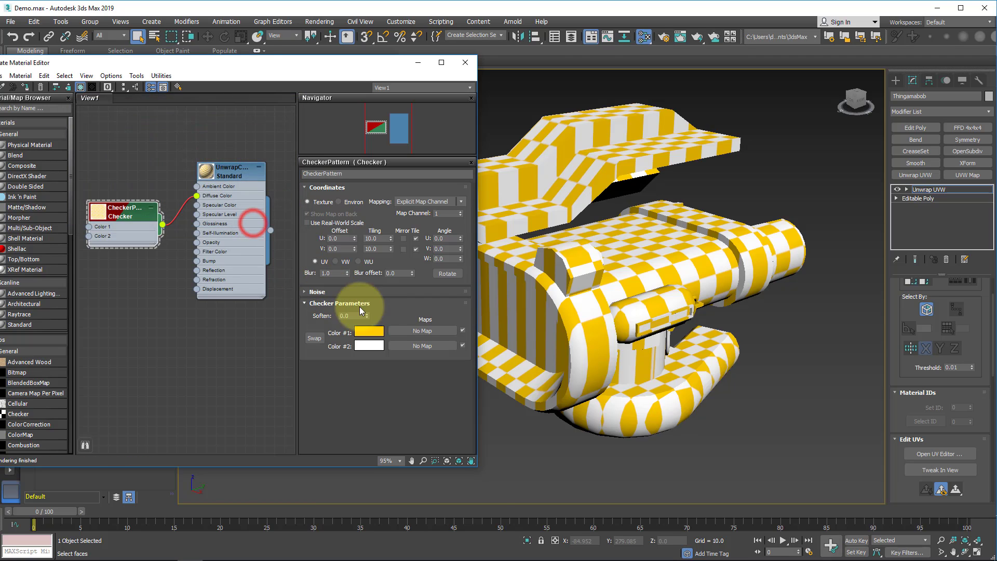
Set checker Color #2 to magenta.
left_click(368, 345)
left_click_drag(156, 171, 144, 130)
left_click(166, 137)
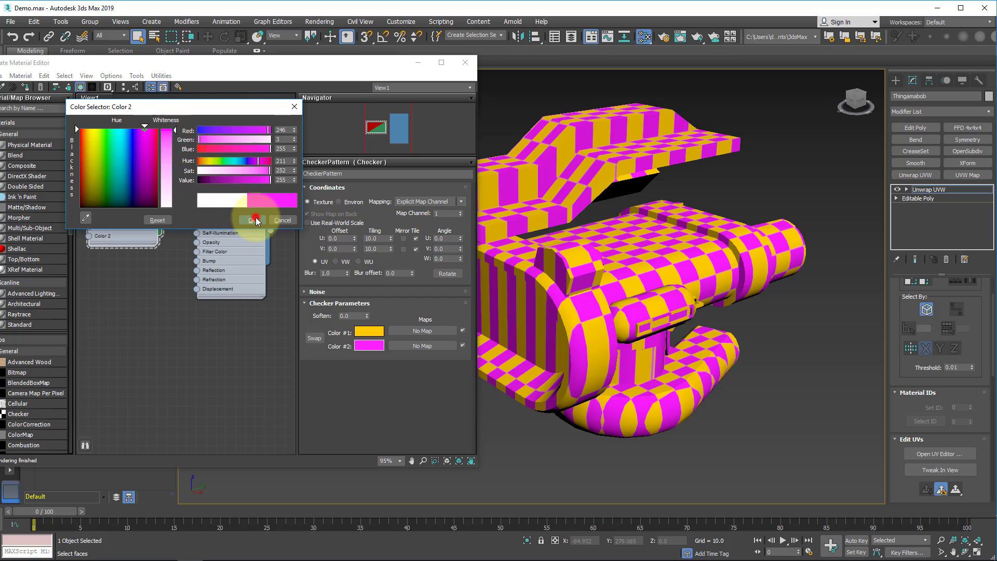
left_click(252, 220)
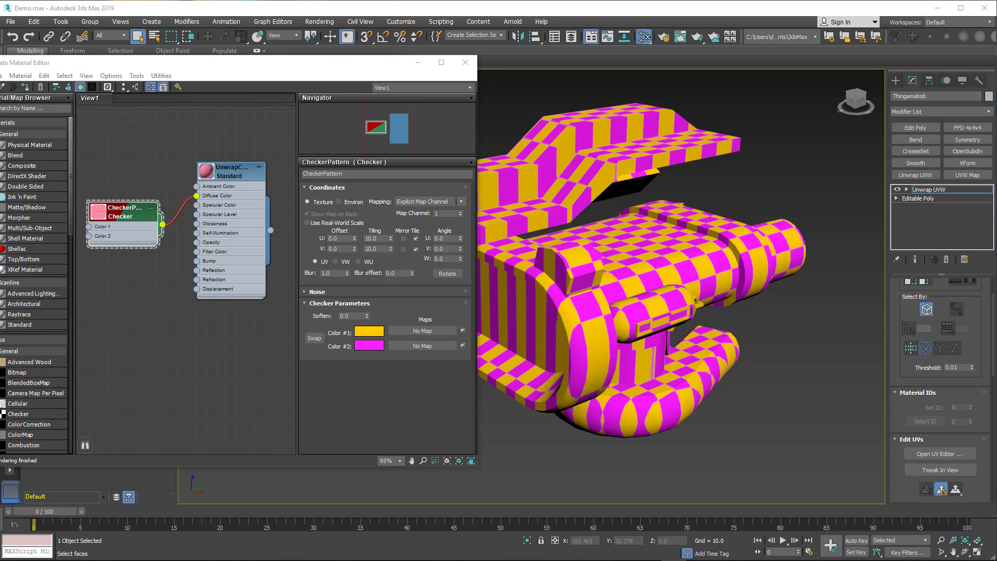
Add a new Standard material node, Material #2, to the View1 node editor.
left_click(23, 324)
left_click_drag(23, 324, 216, 357)
scroll(211, 331, "down", 3)
middle_click_drag(210, 330, 231, 197)
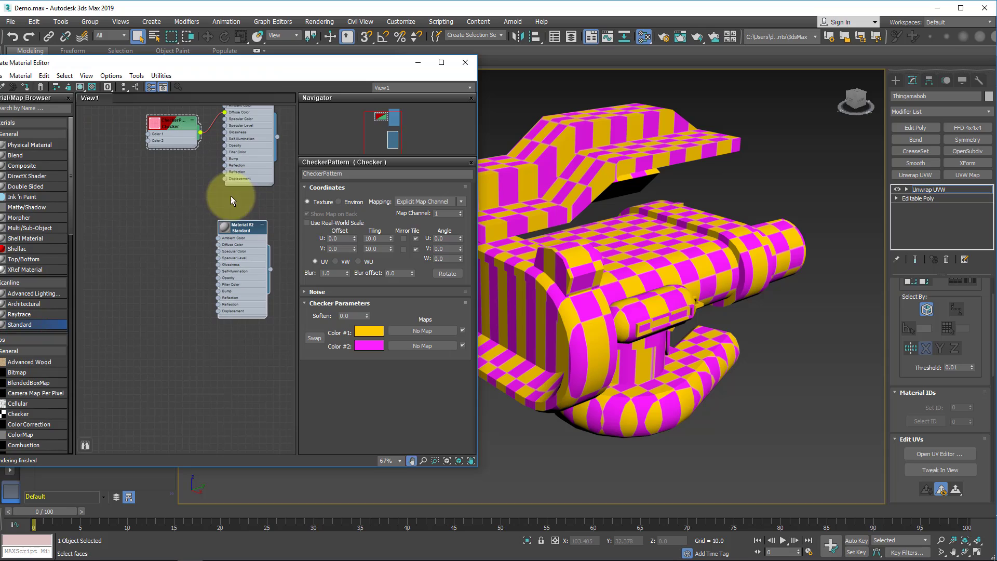
Add a Bitmap map node with no image file and wire it into Material #2's Diffuse Color.
left_click_drag(14, 415, 169, 252)
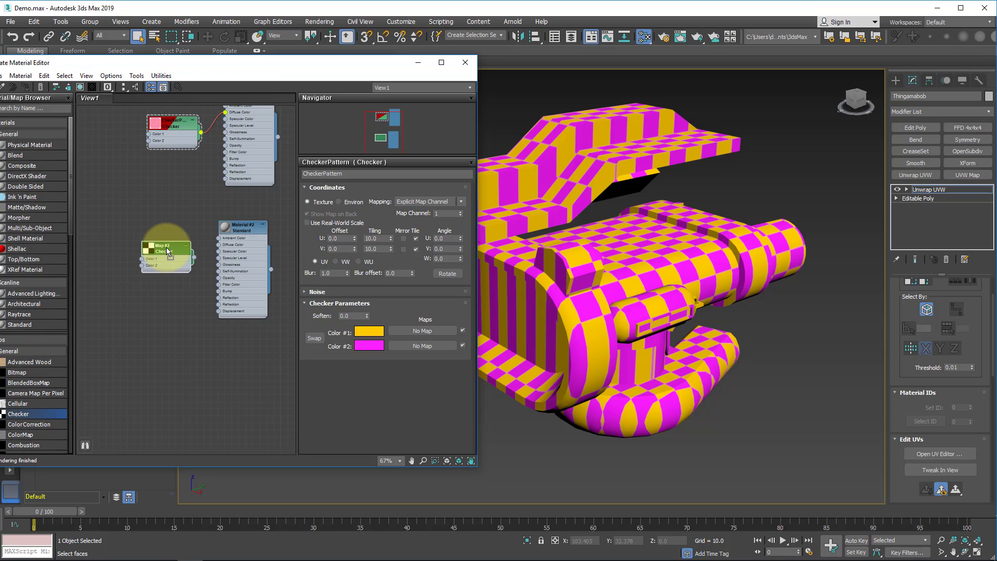
key("Delete")
left_click_drag(15, 372, 135, 248)
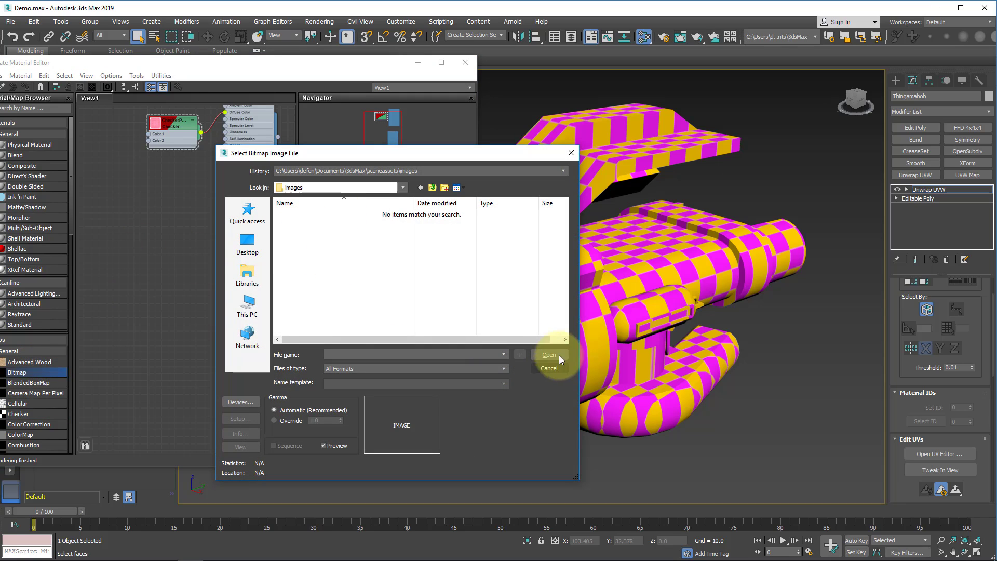
left_click(571, 152)
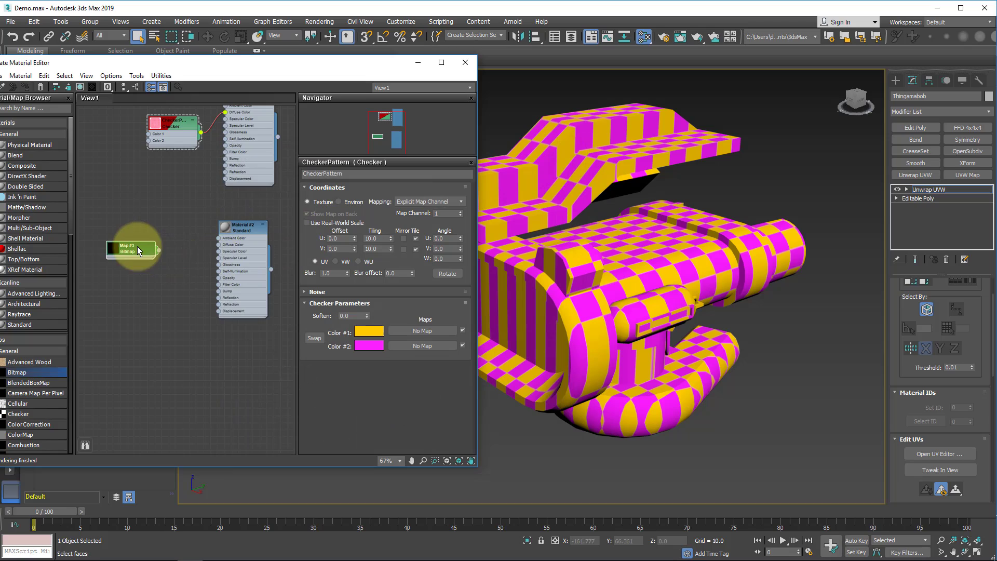
left_click_drag(155, 251, 179, 250)
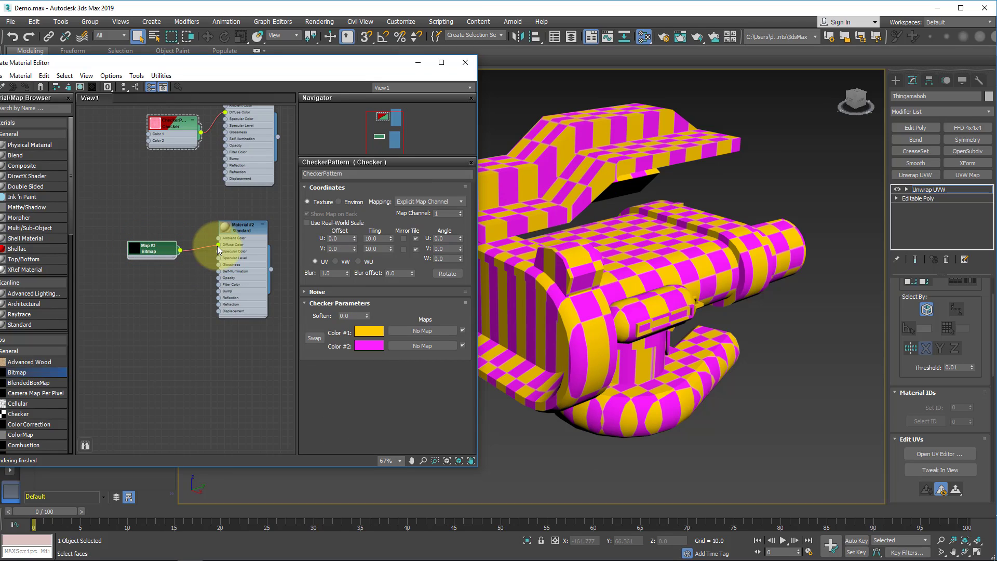
left_click(166, 254)
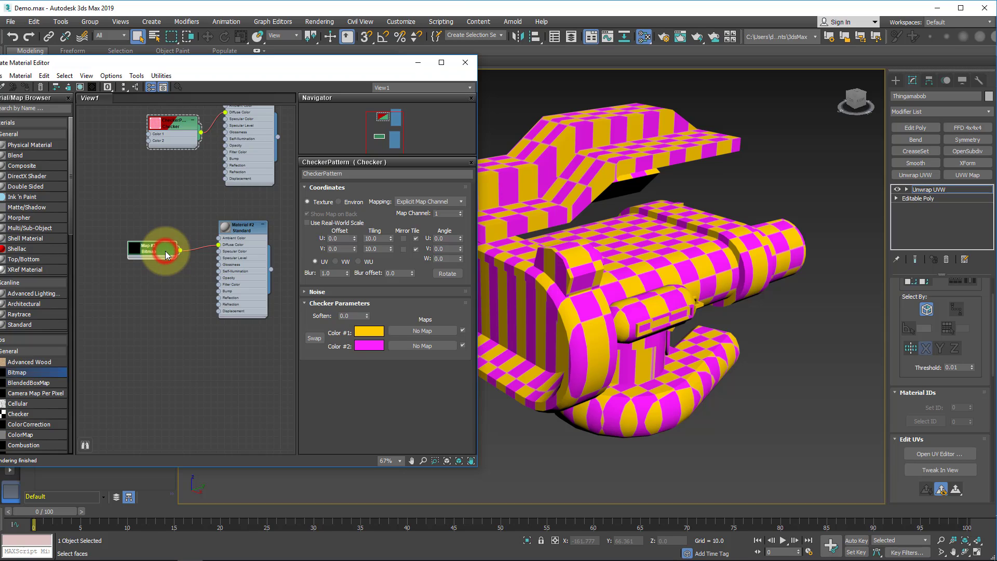
Assign Material #2 to the Thingamabob and show its shaded material in the viewport.
double_click(166, 255)
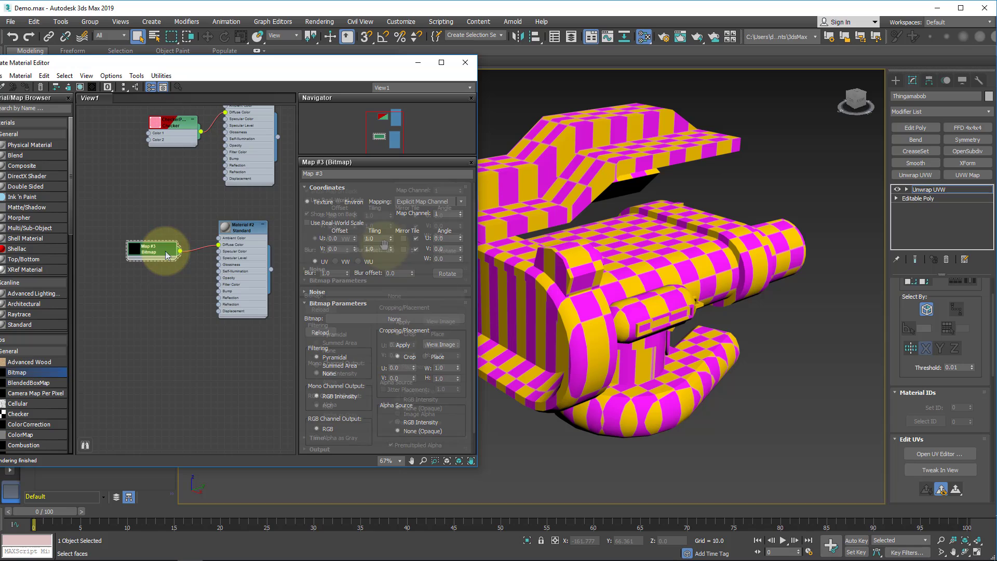
scroll(381, 213, "down", 1)
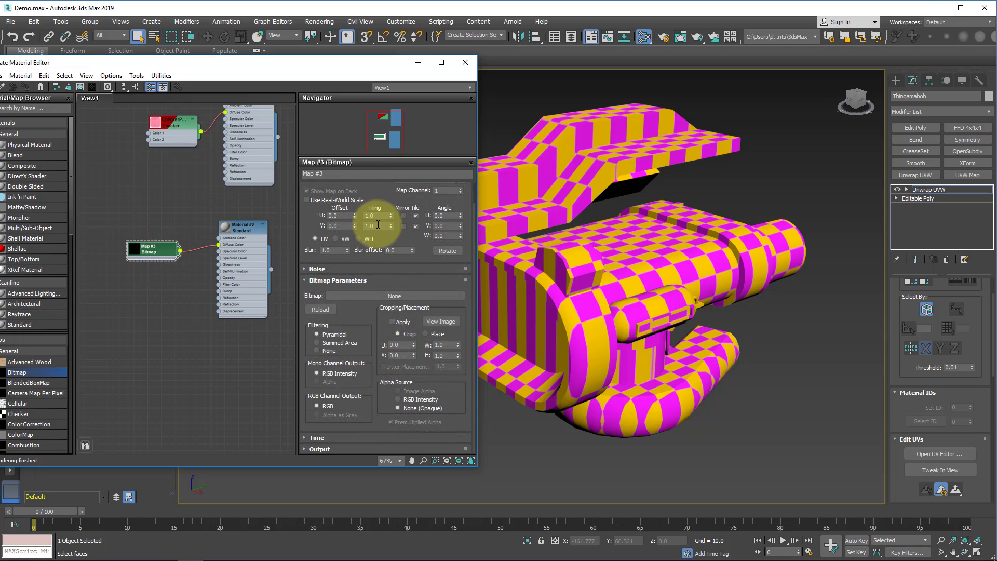
double_click(242, 229)
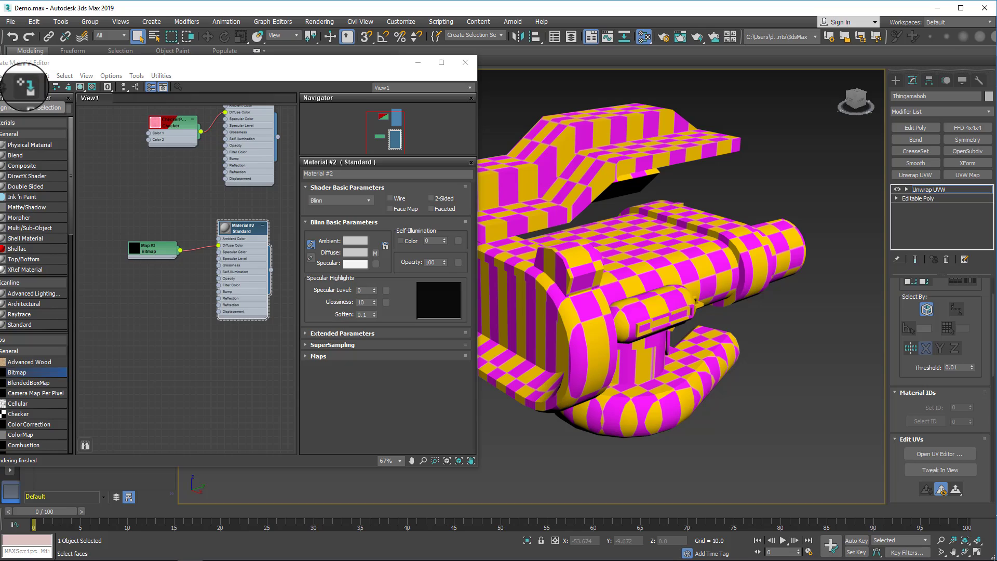
left_click(24, 87)
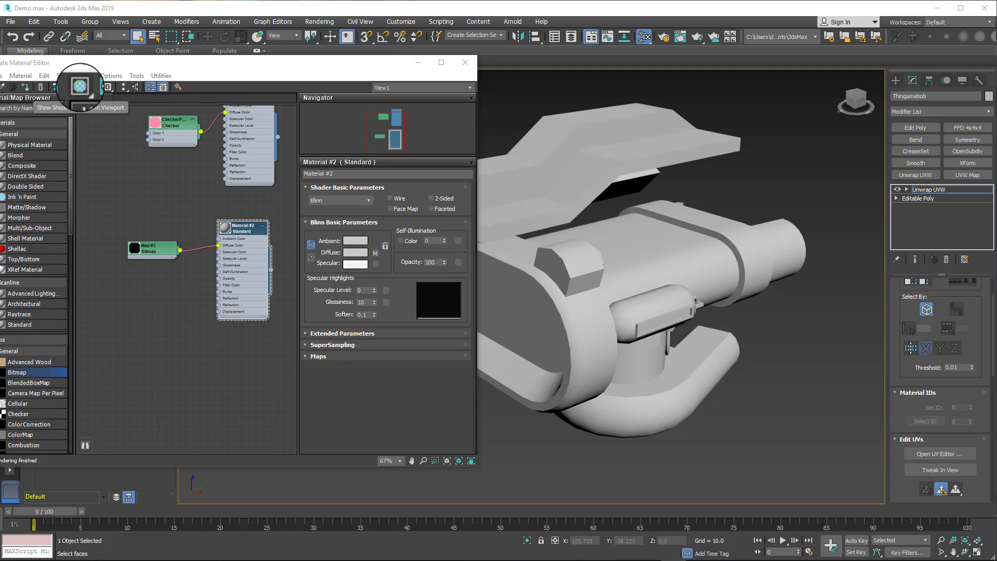
left_click(80, 87)
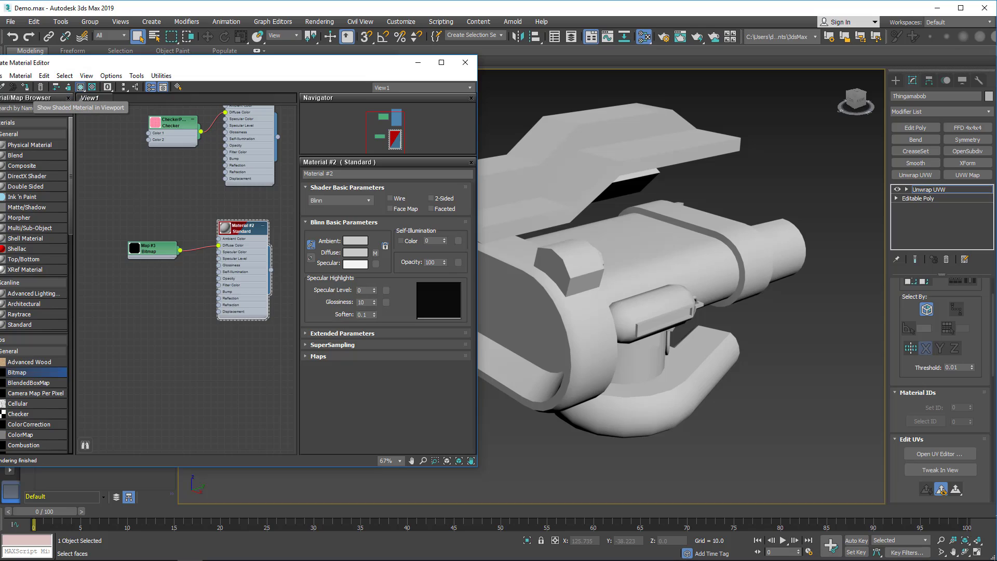
left_click(251, 227)
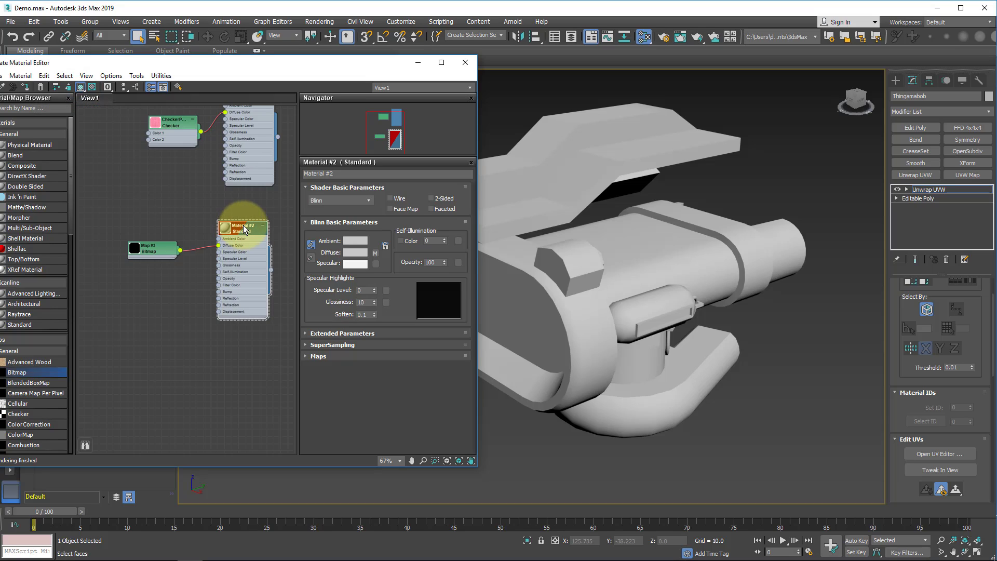